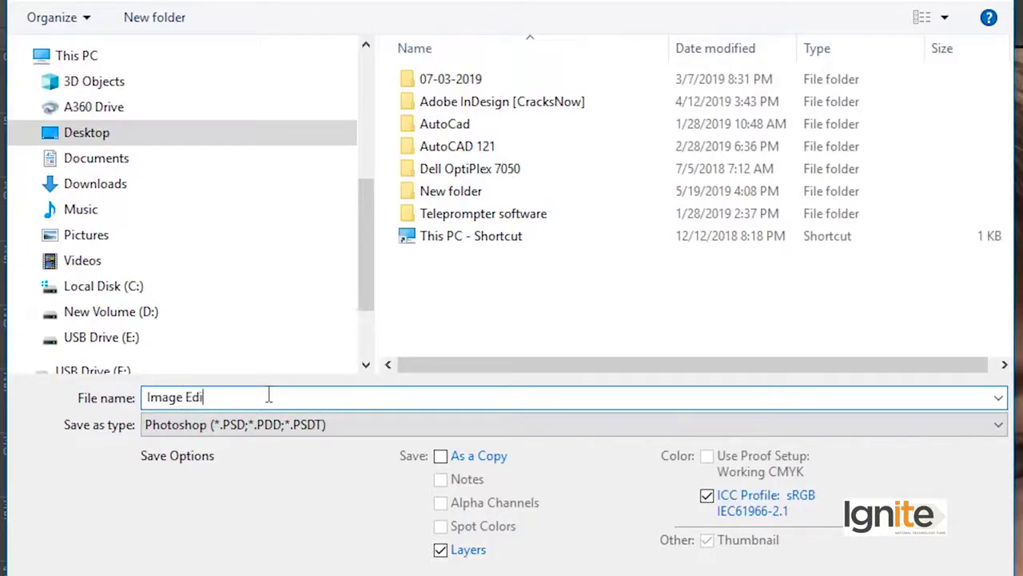
# Save the portrait to the Desktop as a Photoshop file named "Image Editing" with maximum compatibility
pyautogui.write('ting')
pyautogui.press('Return')
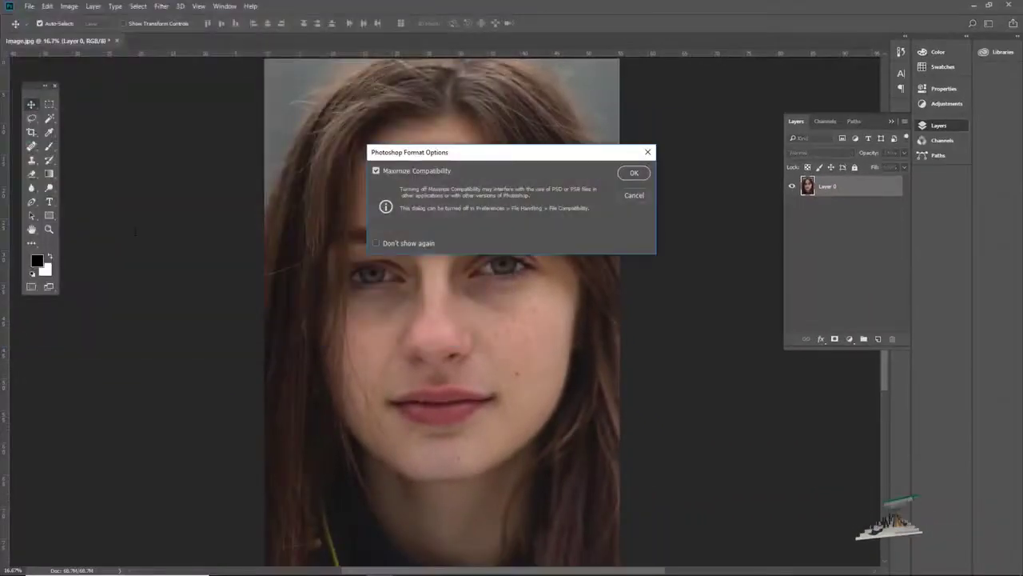
pyautogui.press('Return')
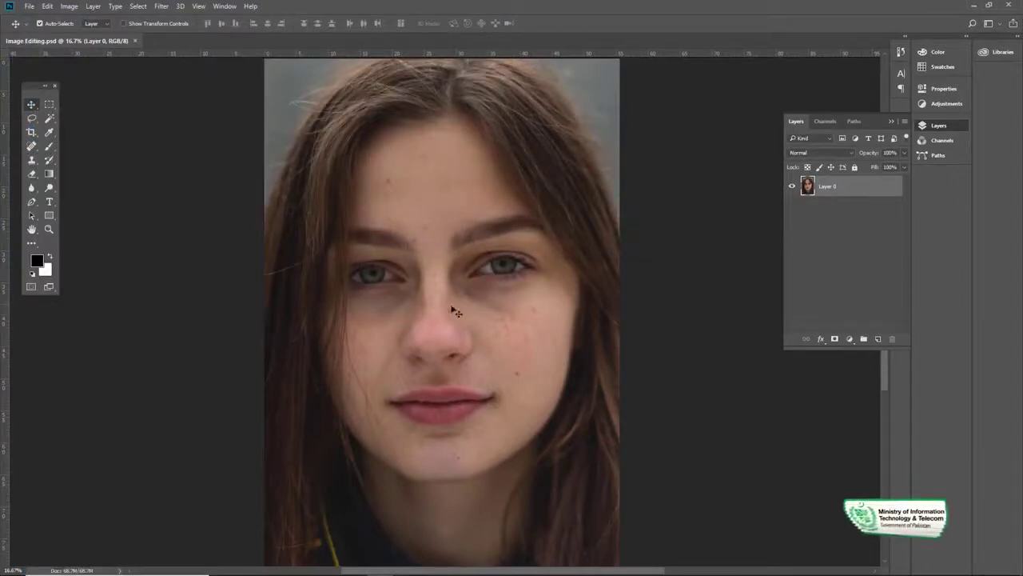
# Rename the portrait's layer as "Original Image"
pyautogui.press('z')
pyautogui.moveTo(450, 292); pyautogui.dragTo(432, 293)
pyautogui.press('v')
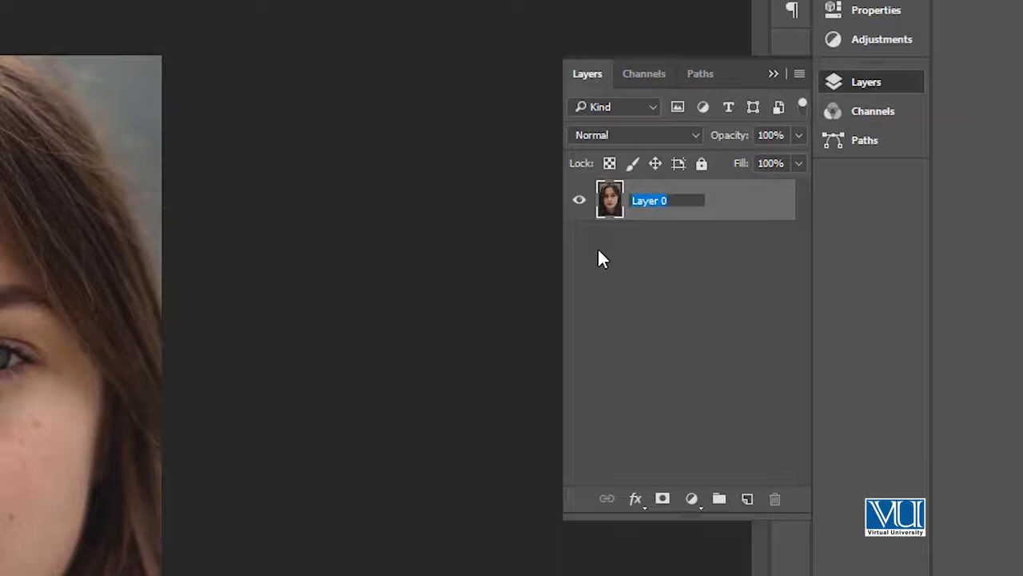
pyautogui.write('Original I')
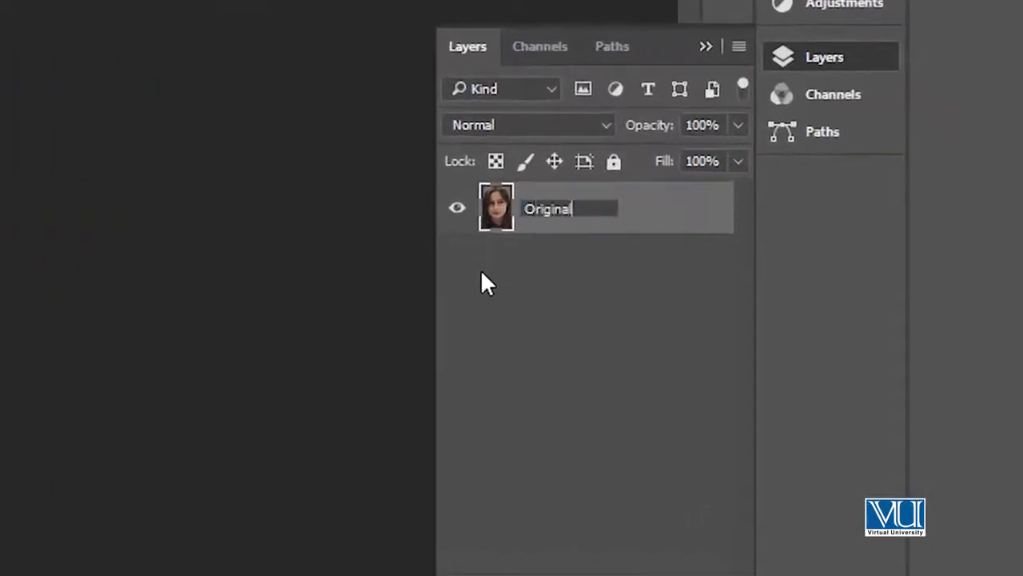
pyautogui.write('mage')
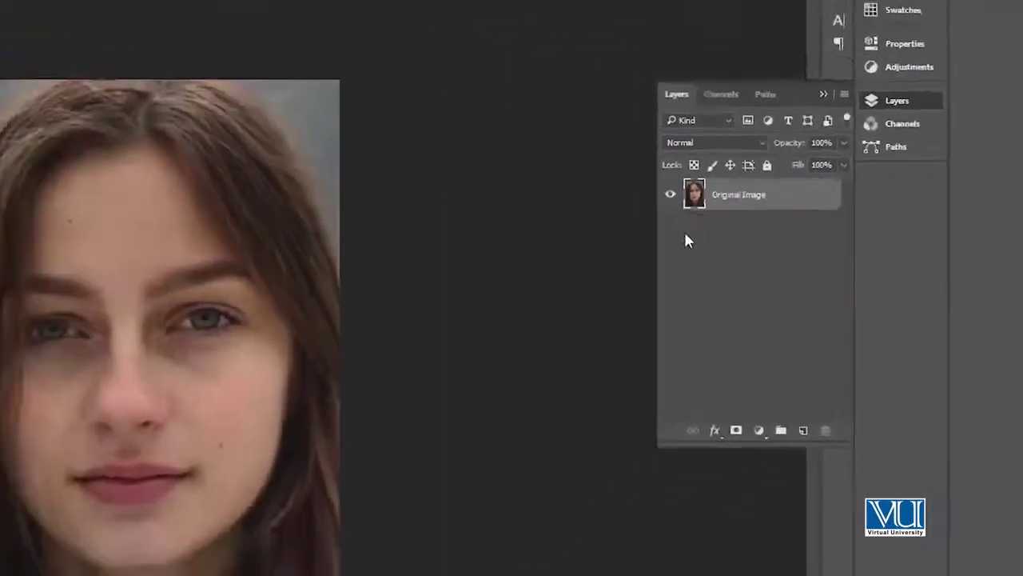
pyautogui.press('Return')
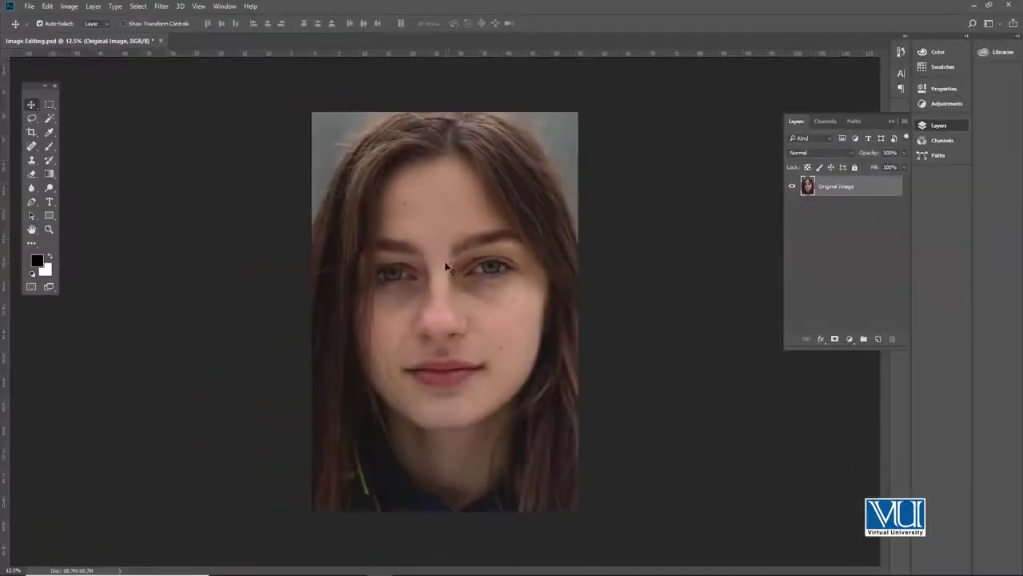
# Draw a Rectangular Marquee selection over the face, from the forehead down to the lips
pyautogui.scroll(1, 448, 268)
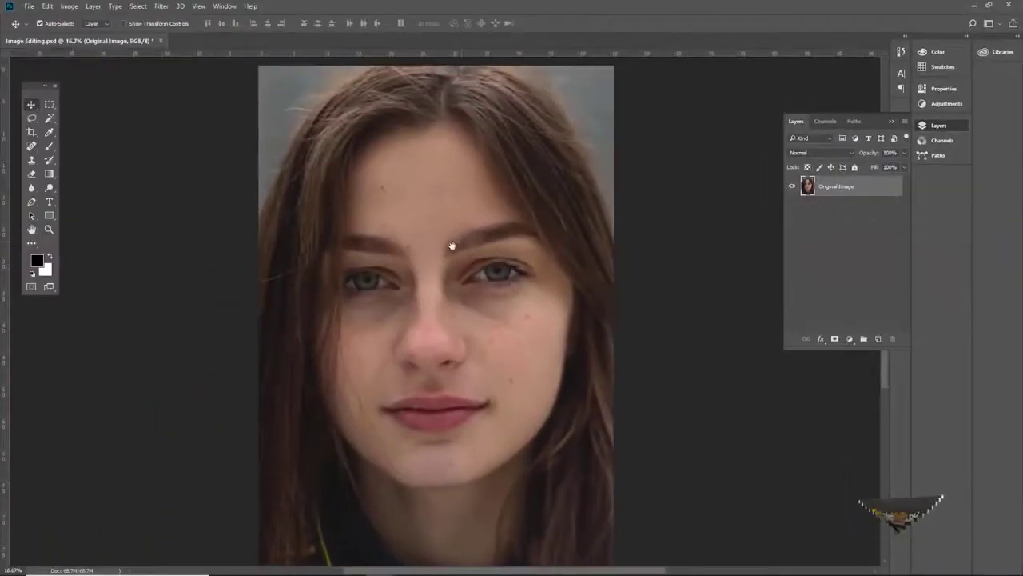
pyautogui.scroll(1, 439, 232)
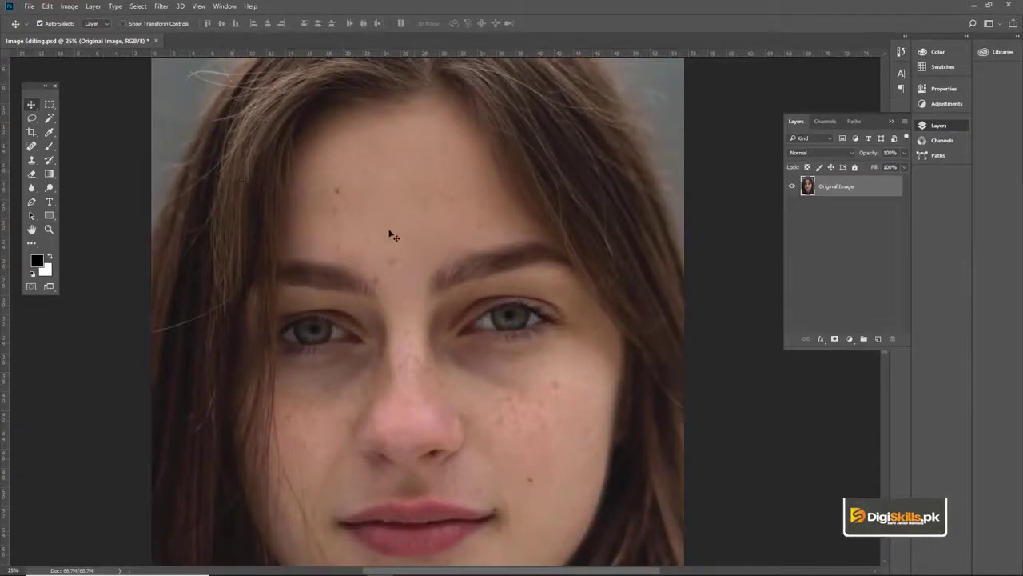
pyautogui.scroll(-1, 370, 200)
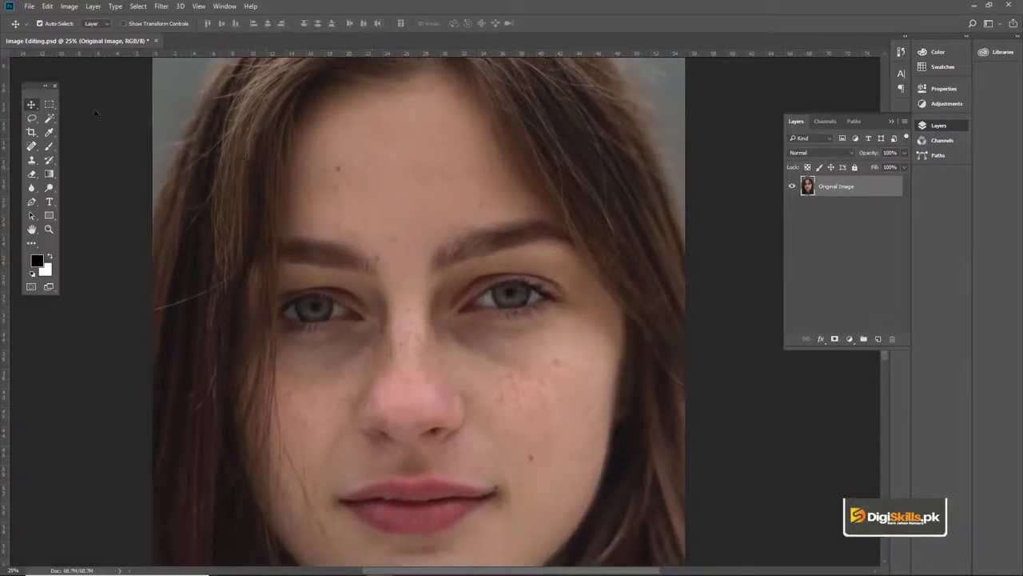
pyautogui.click(49, 106)
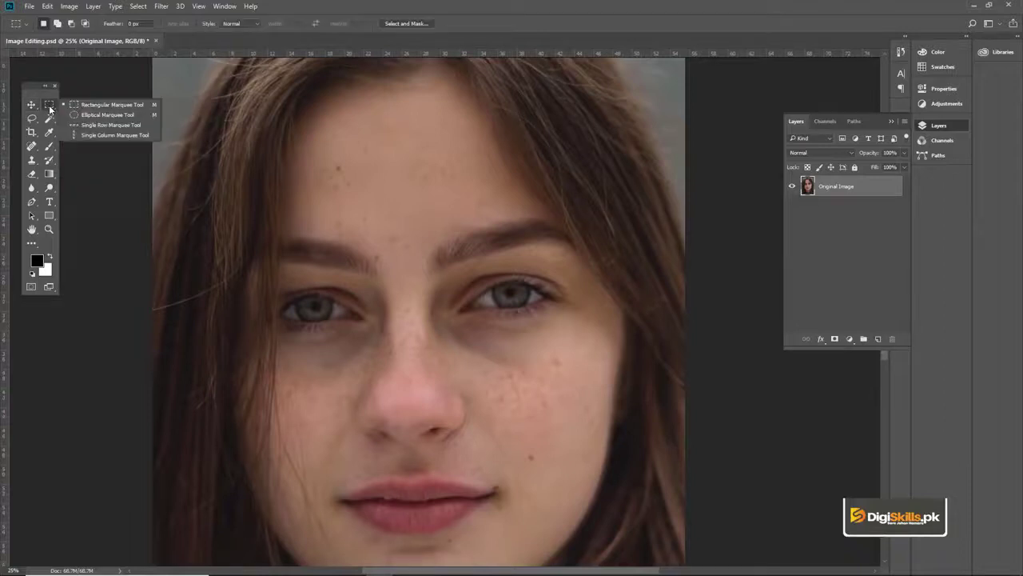
pyautogui.click(78, 107)
pyautogui.moveTo(270, 130); pyautogui.dragTo(580, 498)
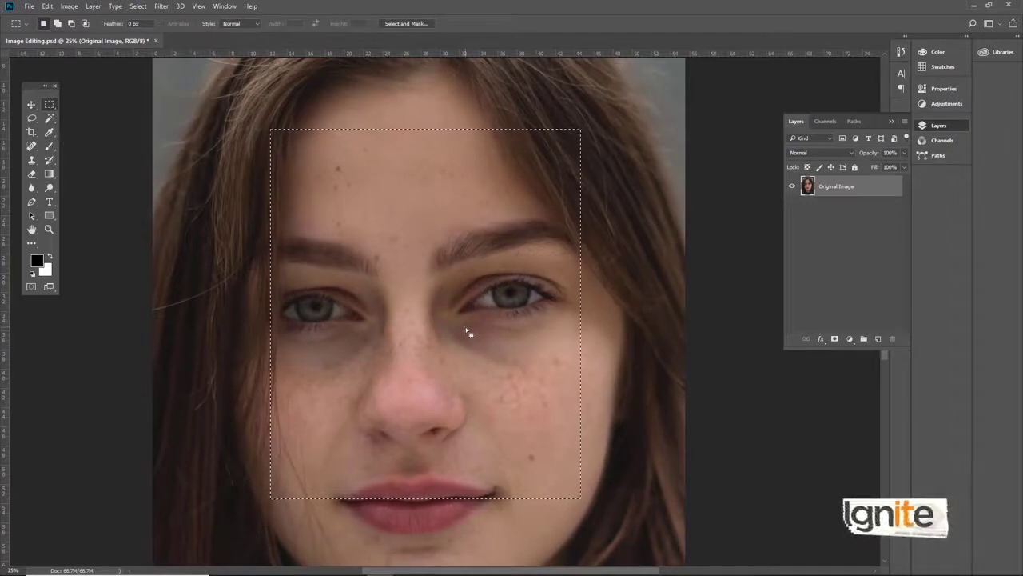
# Invert the marquee selection and try deleting everything outside the face, undo the deletion and deselect
pyautogui.hotkey('ctrl', 'shift', 'i')
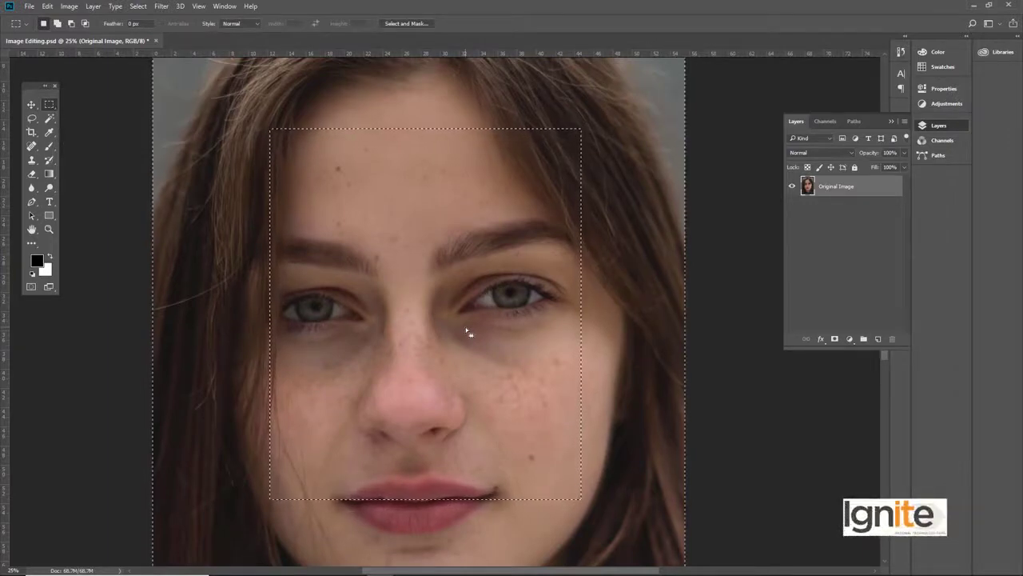
pyautogui.press('Delete')
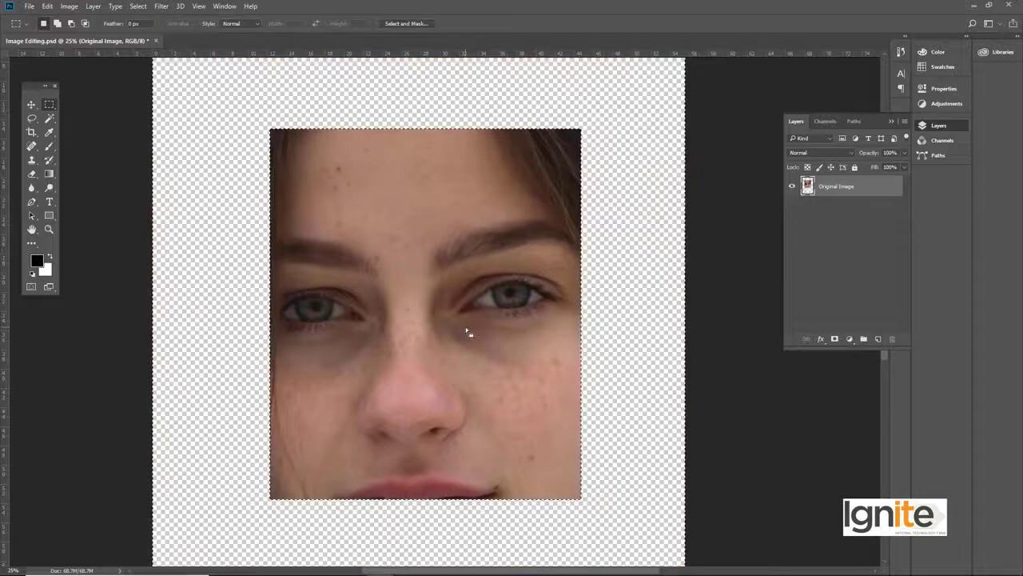
pyautogui.hotkey('ctrl', 'z')
pyautogui.hotkey('ctrl', 'd')
# Select a rectangle around the face from forehead to chin, try moving its pixels sideways, and undo the move
pyautogui.moveTo(241, 138); pyautogui.dragTo(615, 546)
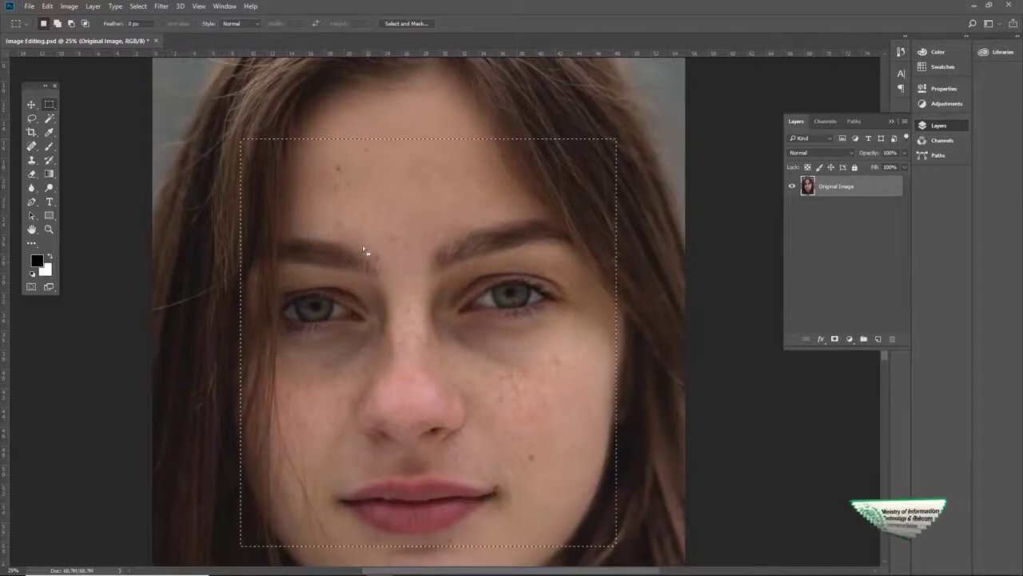
pyautogui.press('v')
pyautogui.moveTo(437, 275); pyautogui.dragTo(520, 279)
pyautogui.hotkey('ctrl', 'z')
# Invert the forehead-to-chin selection, try deleting the surrounding area, undo the deletion and clear the selection
pyautogui.hotkey('ctrl', 'shift', 'i')
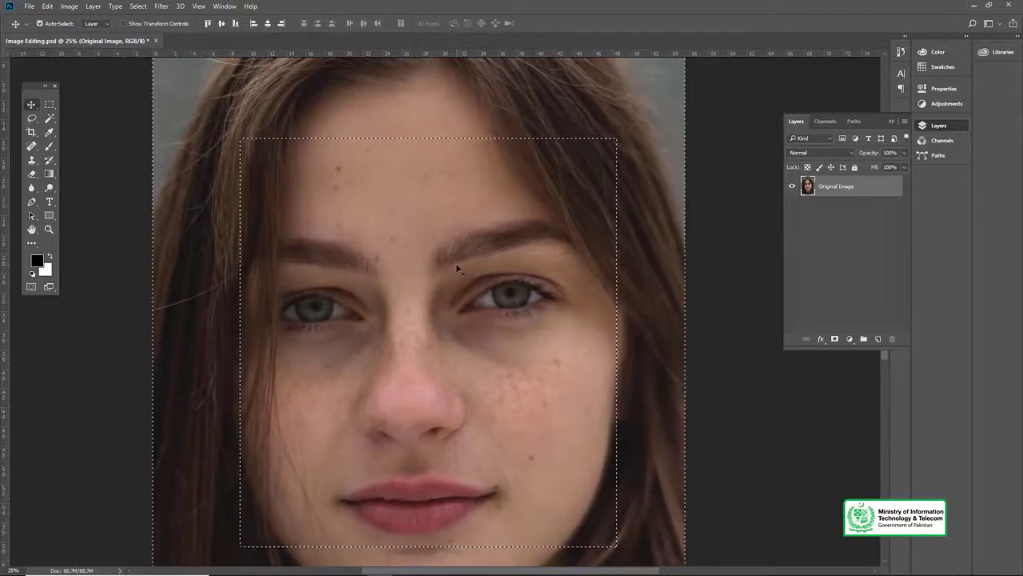
pyautogui.press('Delete')
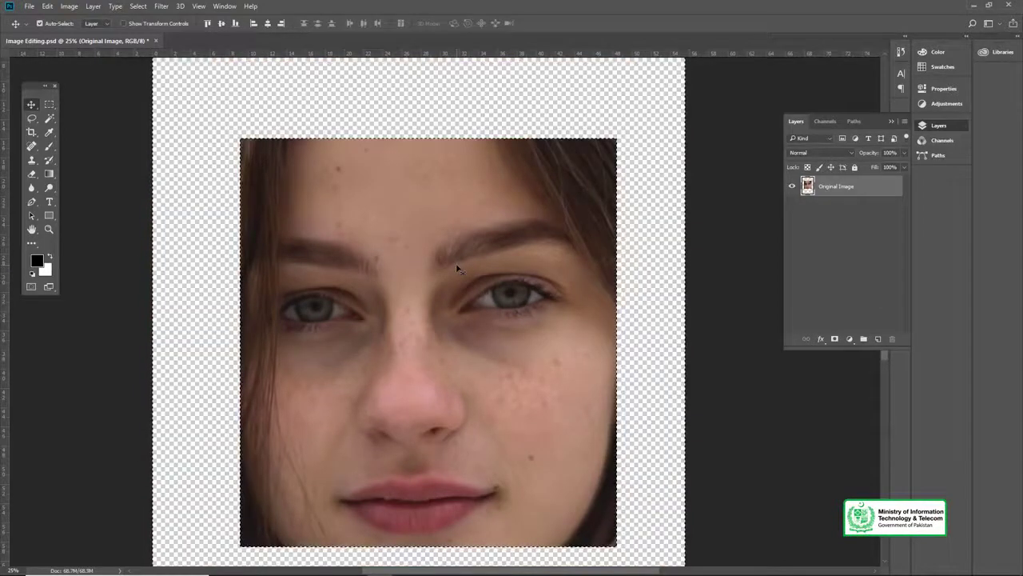
pyautogui.hotkey('ctrl', 'z')
pyautogui.hotkey('ctrl', 'd')
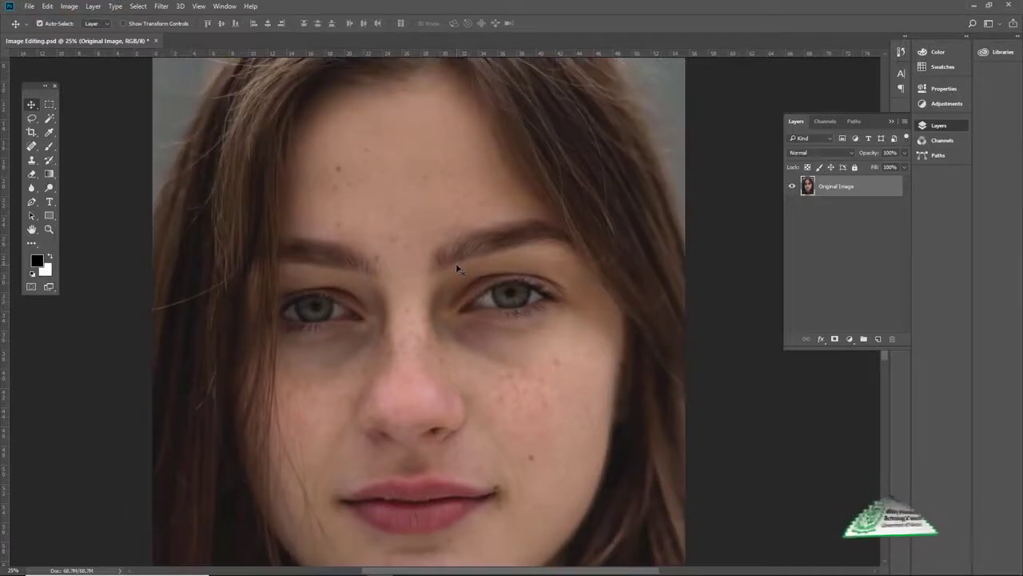
# Draw a freehand Lasso selection around both eyes and the upper nose, and clear it
pyautogui.click(33, 118)
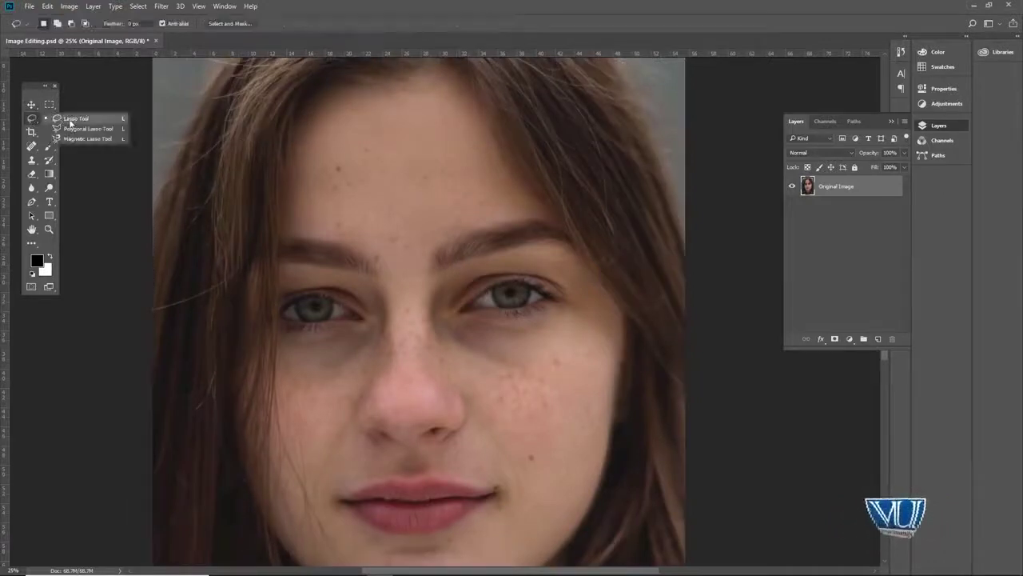
pyautogui.click(72, 120)
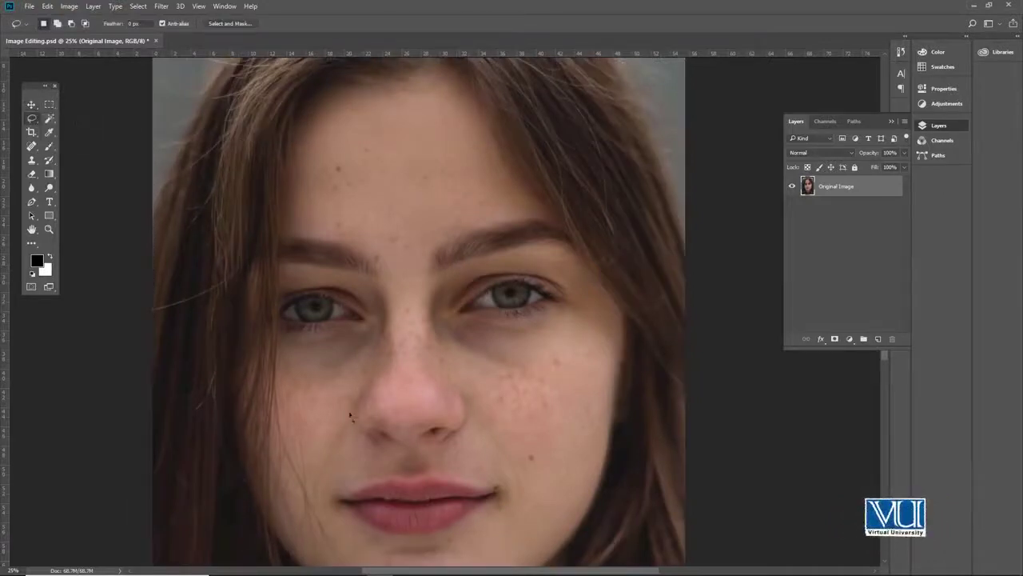
pyautogui.moveTo(342, 409); pyautogui.dragTo(342, 408)
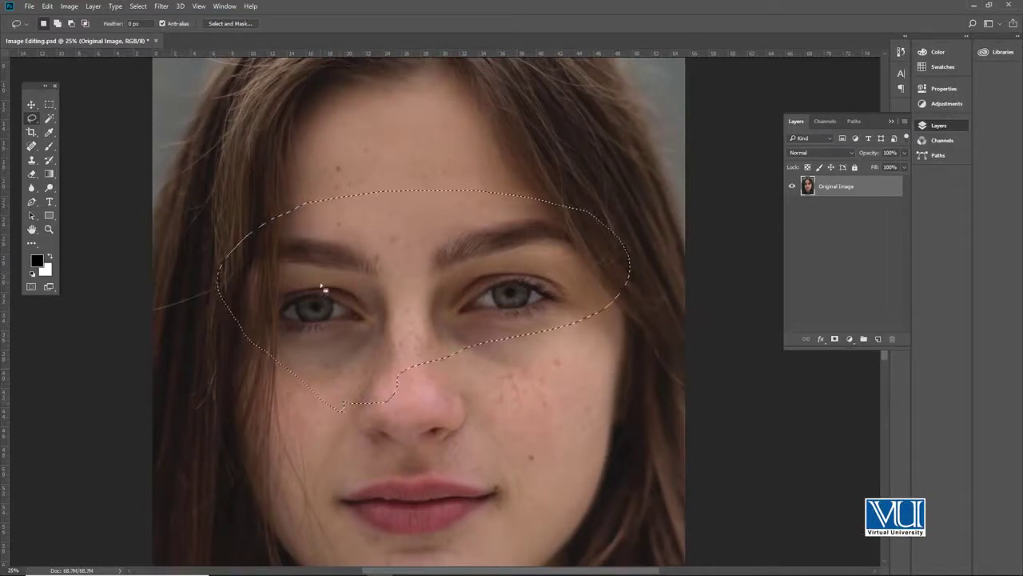
pyautogui.click(323, 284)
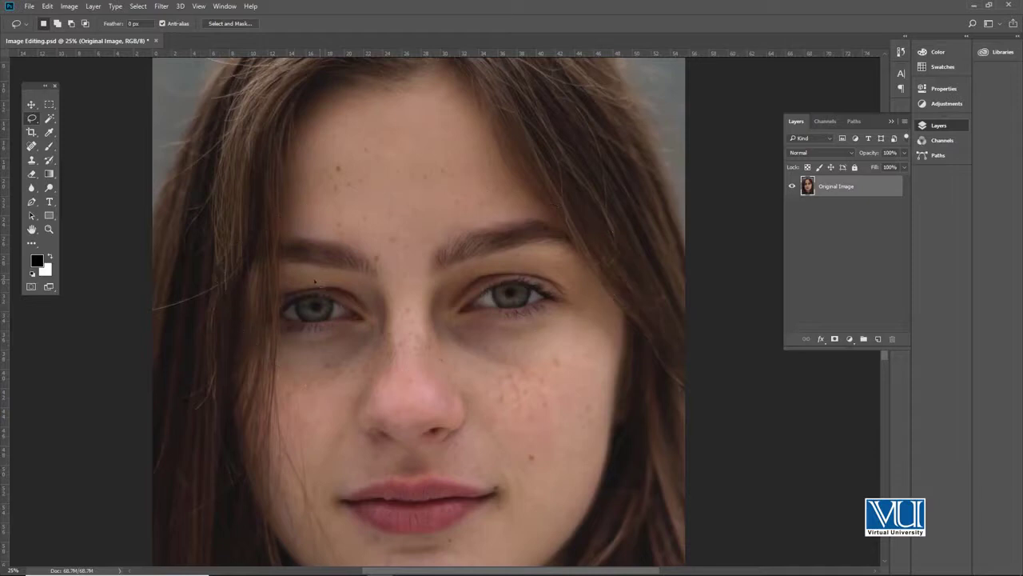
# Outline the face from forehead to mouth with straight Polygonal Lasso segments, close the selection and deselect it
pyautogui.rightClick(32, 121)
pyautogui.click(90, 131)
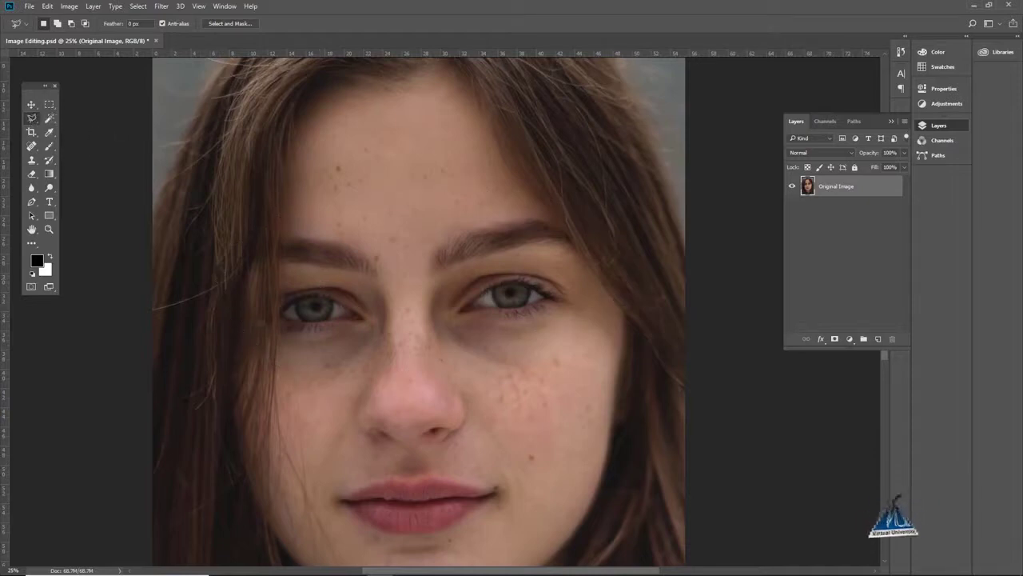
pyautogui.click(286, 488)
pyautogui.click(236, 281)
pyautogui.click(250, 190)
pyautogui.click(390, 114)
pyautogui.click(513, 123)
pyautogui.click(622, 406)
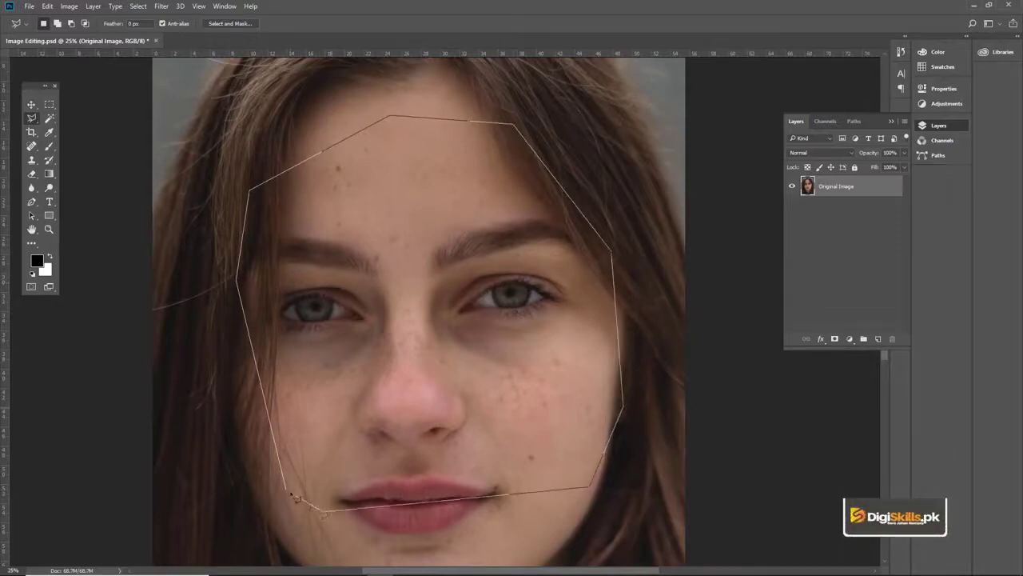
pyautogui.click(292, 494)
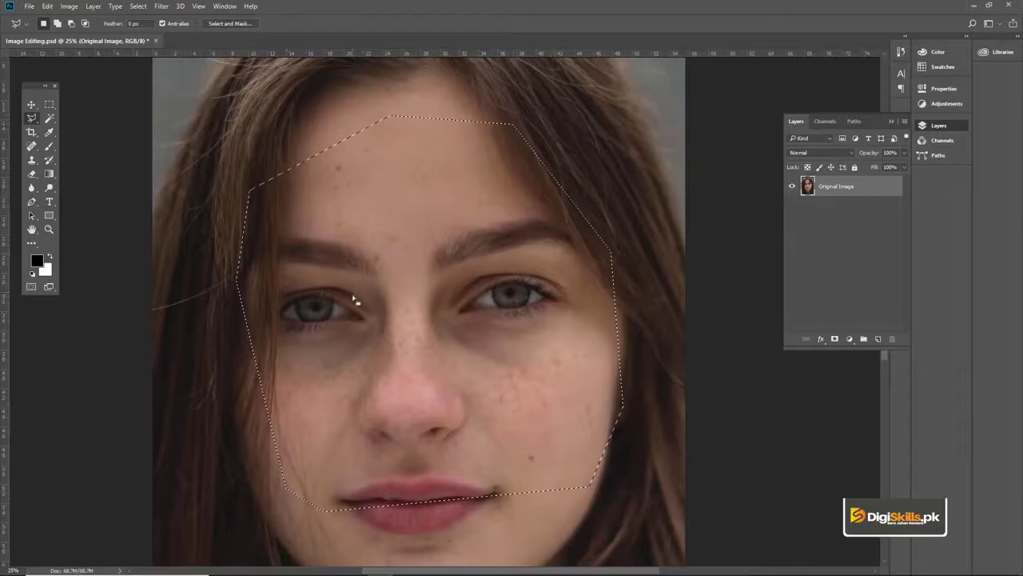
pyautogui.hotkey('ctrl', 'd')
# Trace the whole face along the hairline, cheeks and chin with the Magnetic Lasso and close the selection
pyautogui.moveTo(326, 274); pyautogui.dragTo(320, 235)
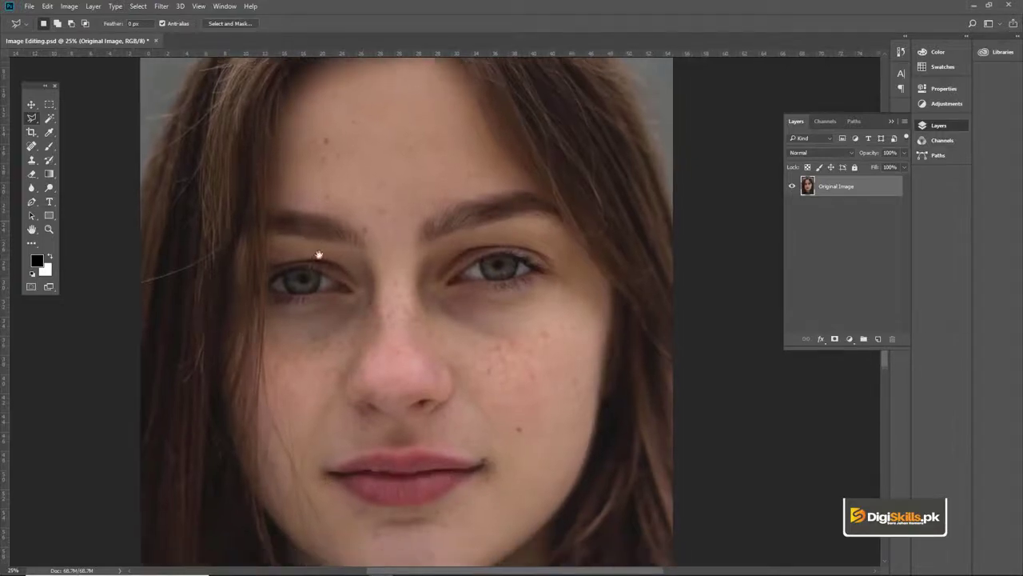
pyautogui.click(32, 119)
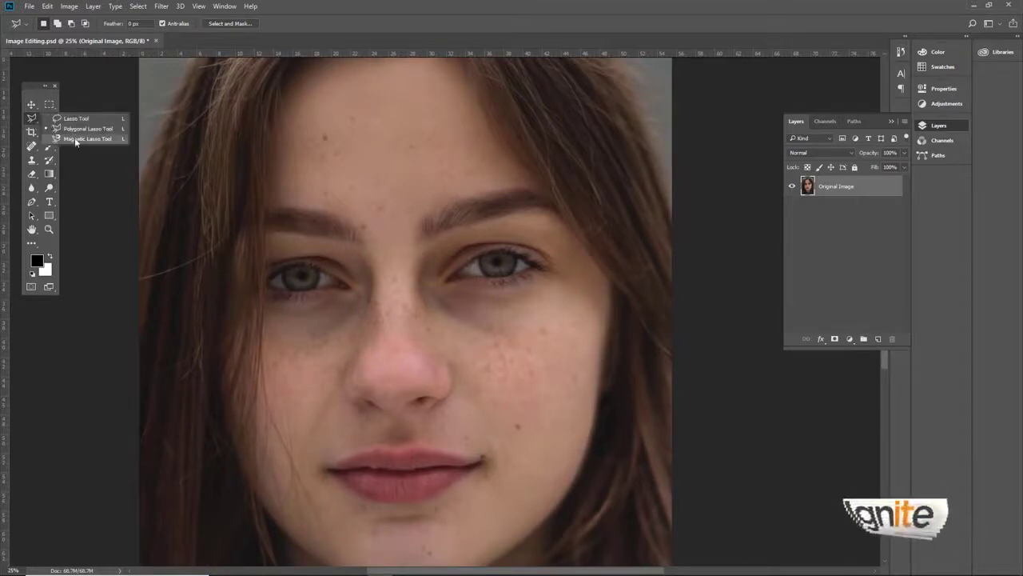
pyautogui.click(74, 137)
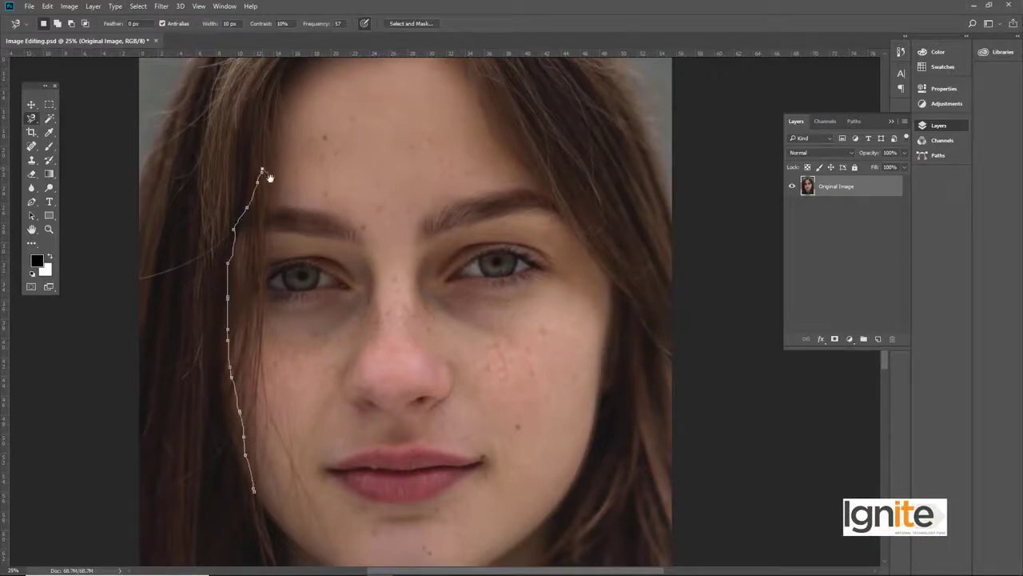
pyautogui.moveTo(270, 176); pyautogui.dragTo(273, 194)
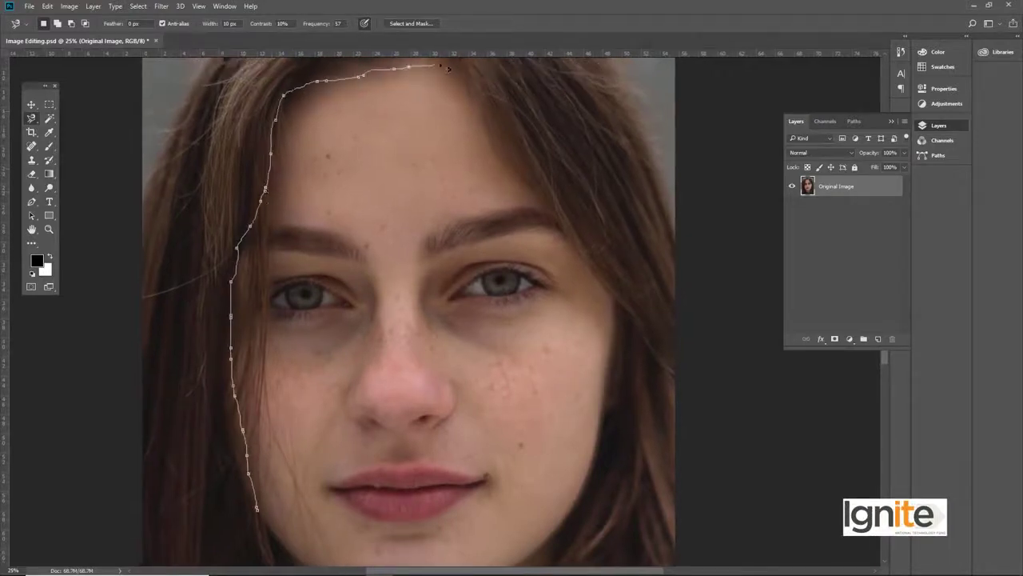
pyautogui.moveTo(595, 457)
pyautogui.mouseDown()
pyautogui.moveTo(577, 428)
pyautogui.moveTo(570, 386)
pyautogui.moveTo(568, 430)
pyautogui.moveTo(528, 475)
pyautogui.moveTo(470, 510)
pyautogui.moveTo(339, 531)
pyautogui.mouseUp()
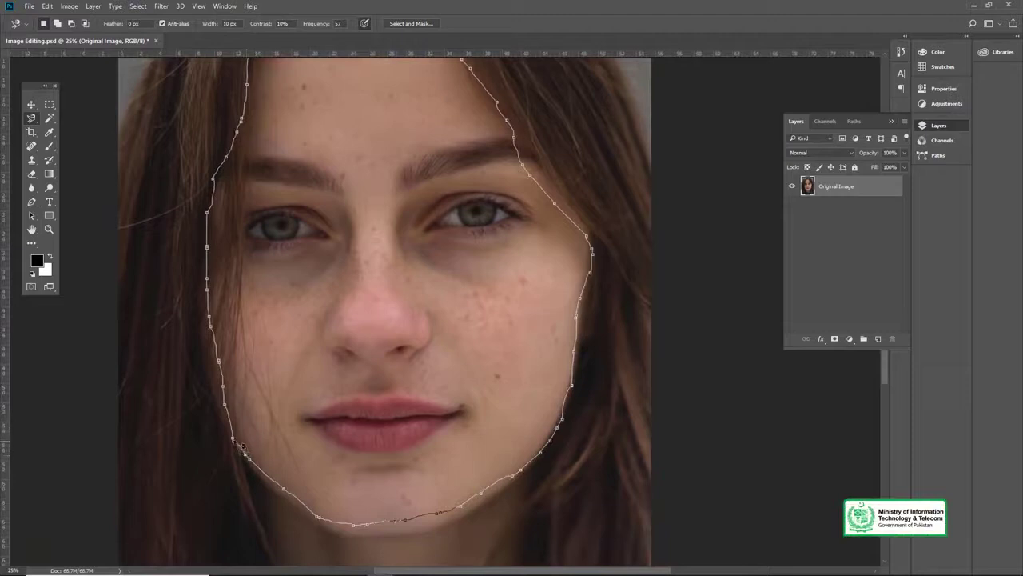
pyautogui.doubleClick(261, 431)
pyautogui.moveTo(388, 343)
pyautogui.mouseDown()
pyautogui.moveTo(418, 417)
pyautogui.moveTo(436, 403)
pyautogui.mouseUp()
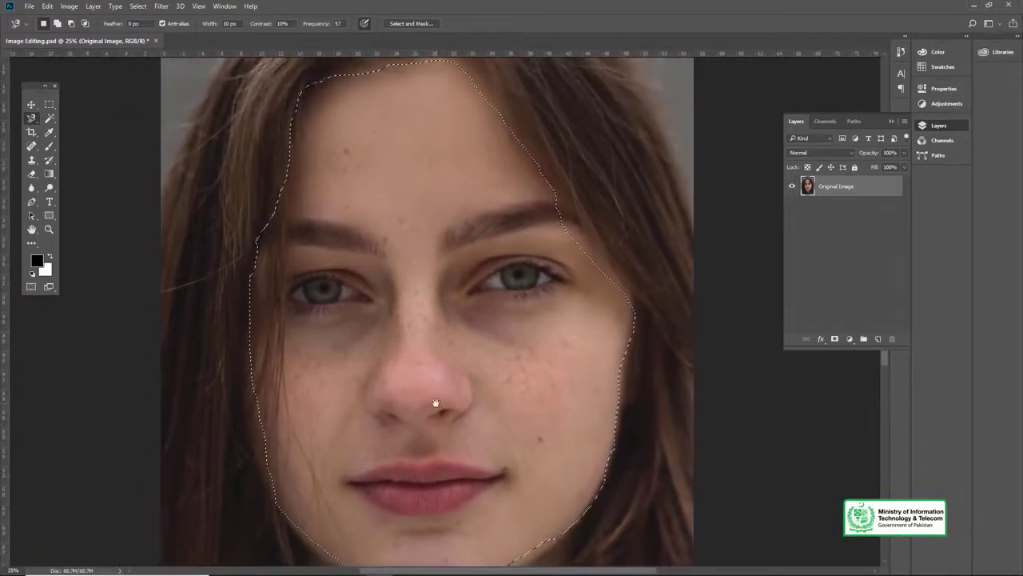
# Try deleting the area inside the traced face outline, undo the deletion and deselect
pyautogui.press('Delete')
pyautogui.hotkey('ctrl', 'z')
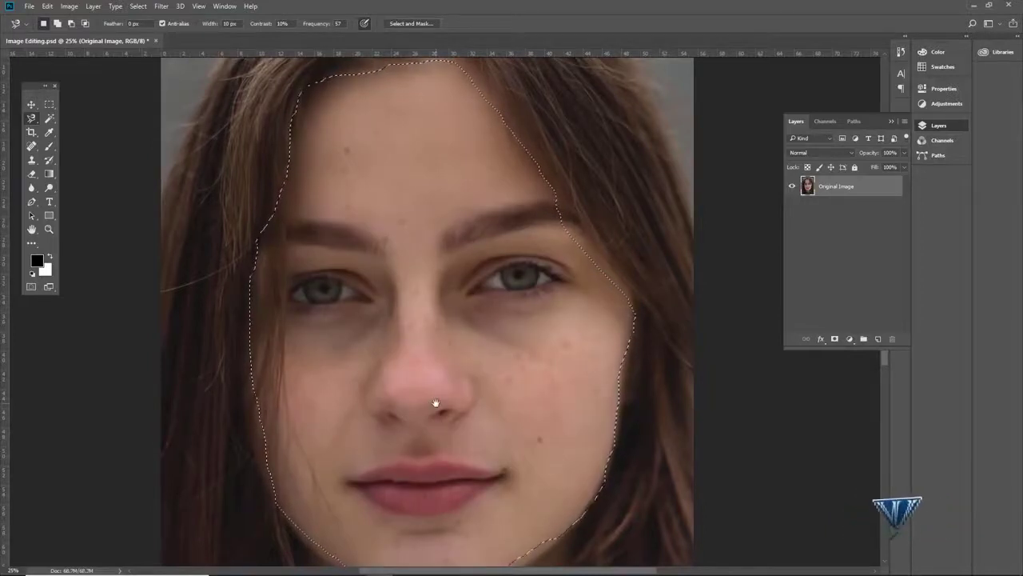
pyautogui.hotkey('ctrl', 'd')
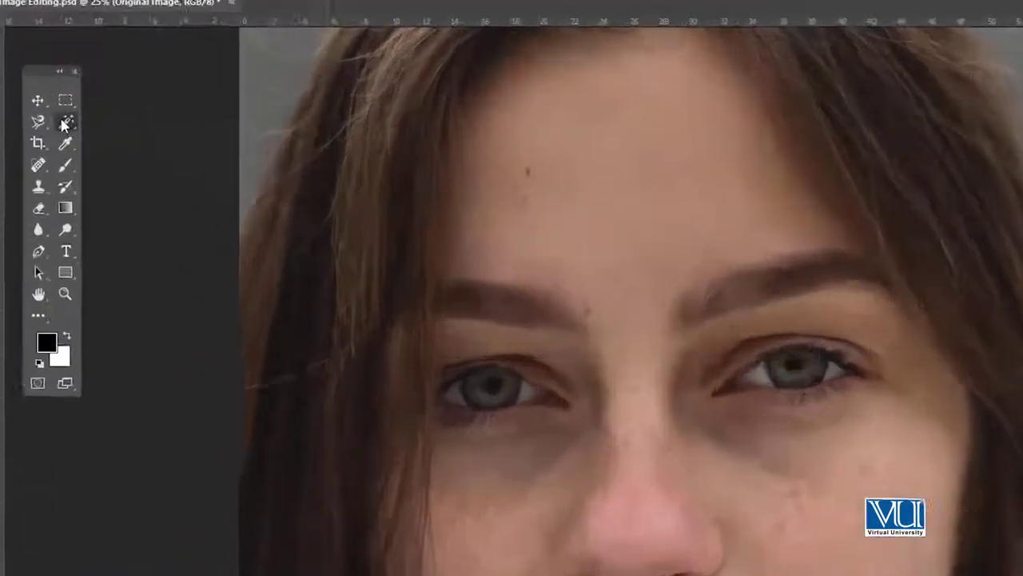
pyautogui.rightClick(48, 118)
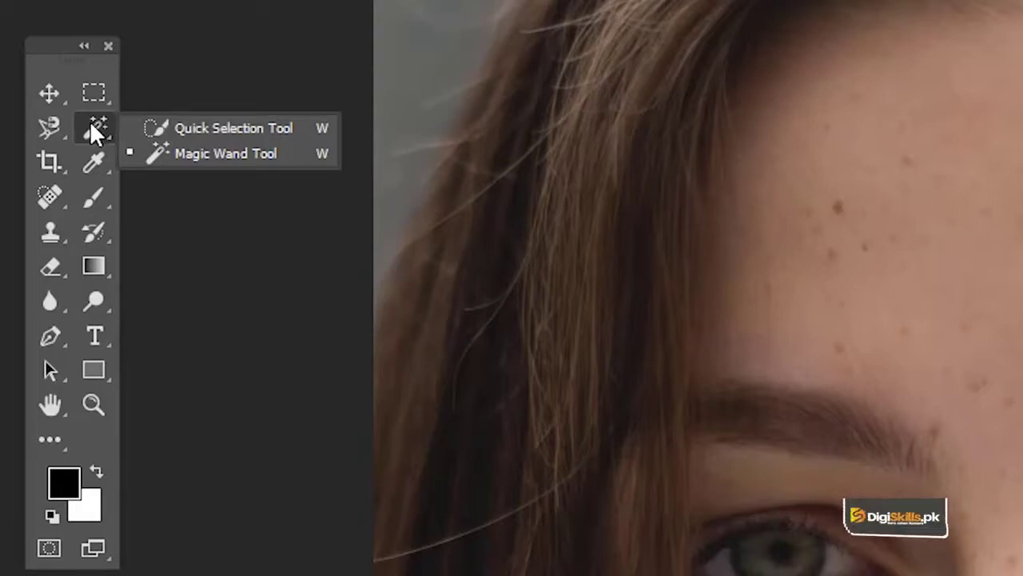
pyautogui.click(90, 125)
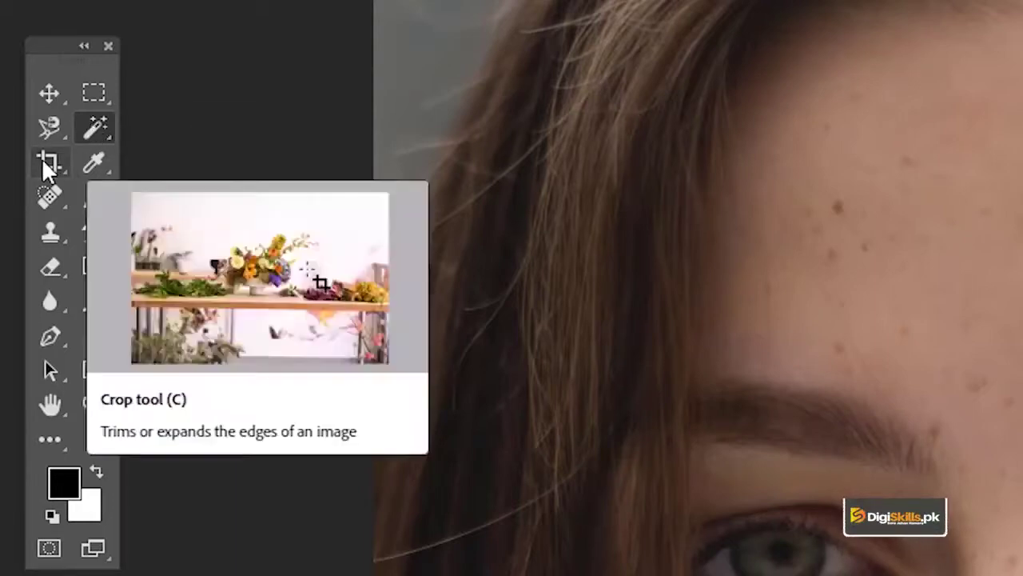
pyautogui.click(46, 164)
pyautogui.press('z')
pyautogui.keyDown('alt'); pyautogui.click(849, 486); pyautogui.keyUp('alt')
pyautogui.press('v')
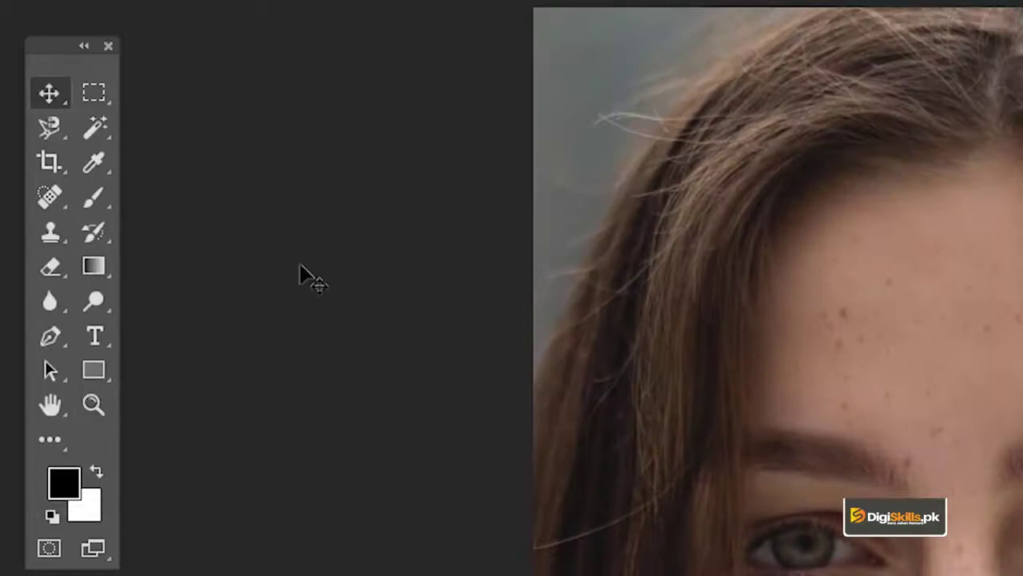
# Try cropping the portrait tightly around the face, and undo the crop
pyautogui.click(48, 160)
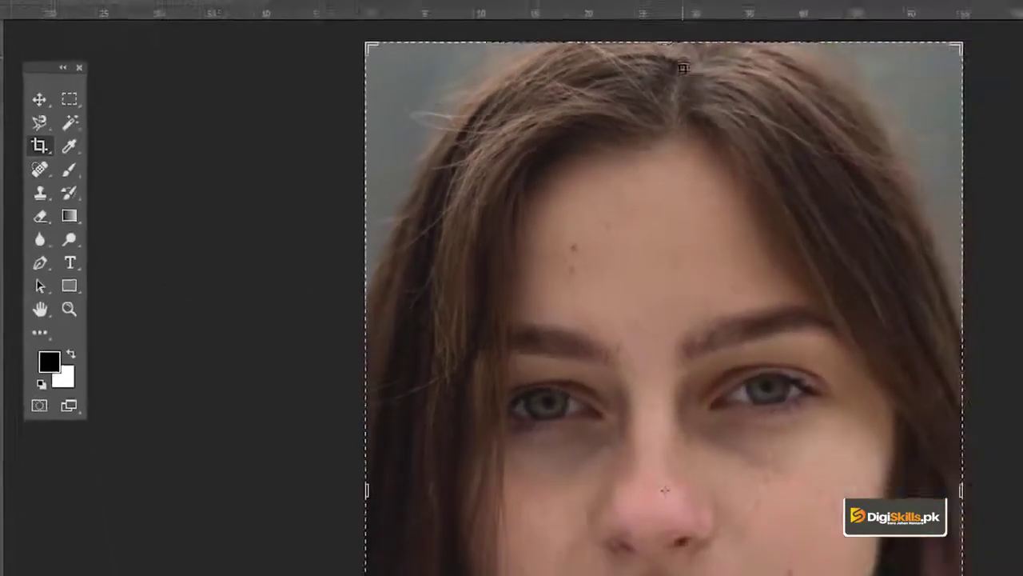
pyautogui.moveTo(226, 72); pyautogui.dragTo(281, 150)
pyautogui.moveTo(354, 235); pyautogui.dragTo(448, 343)
pyautogui.click(540, 25)
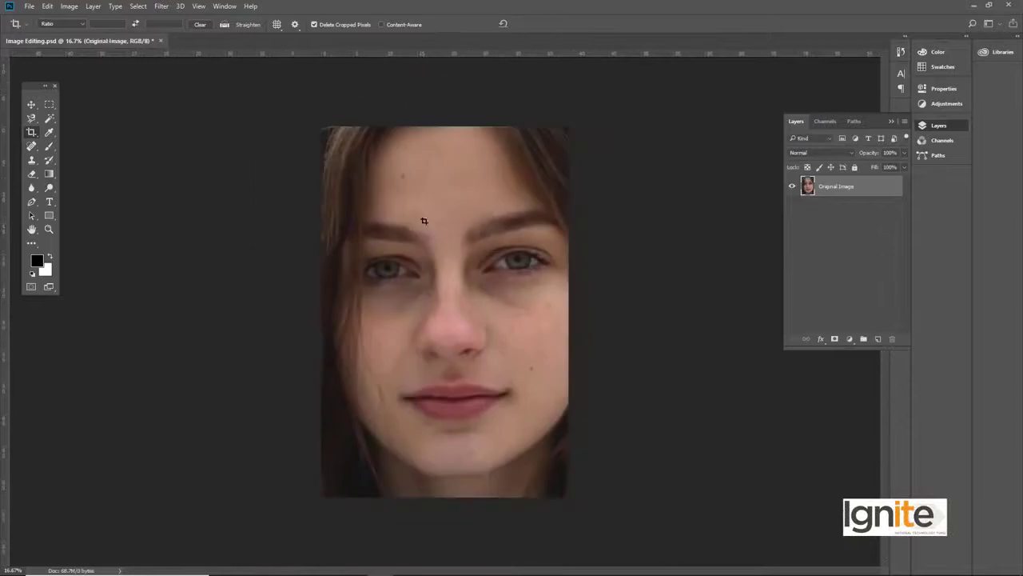
pyautogui.hotkey('ctrl', 'z')
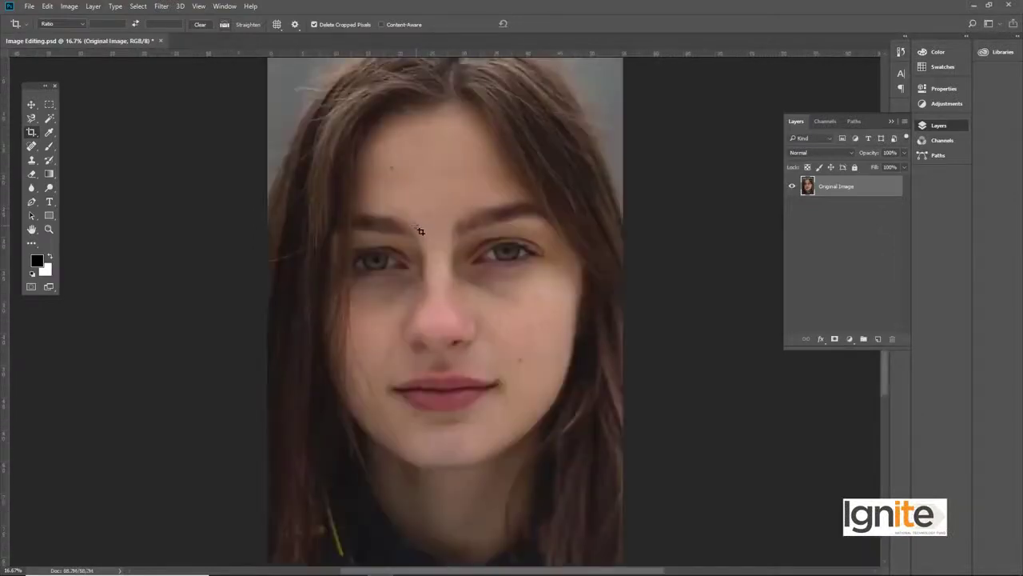
# Switch to full screen mode with the menu bar and set the zoom so the portrait nearly fills the workspace height
pyautogui.press('v')
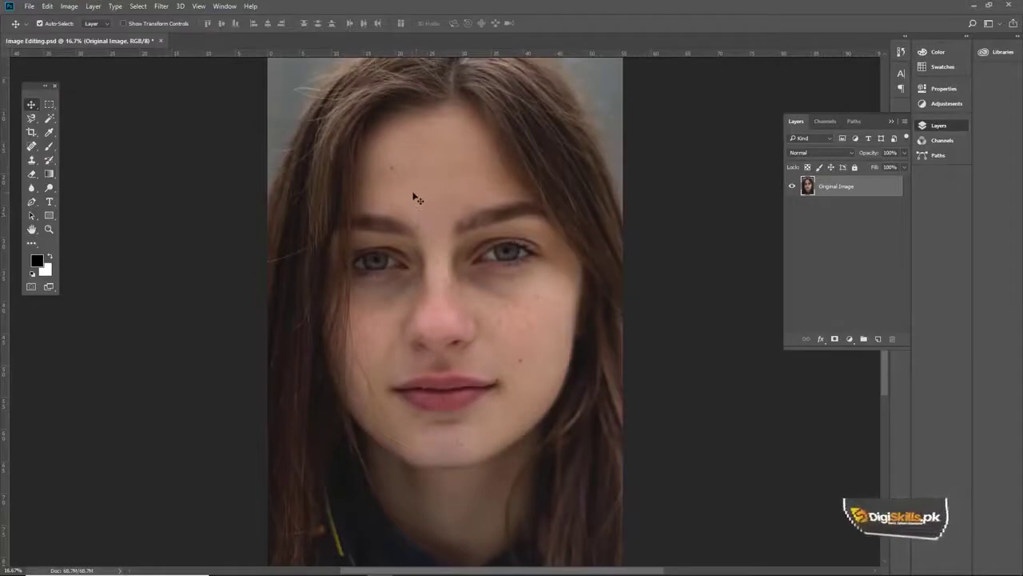
pyautogui.press('f')
pyautogui.press('z')
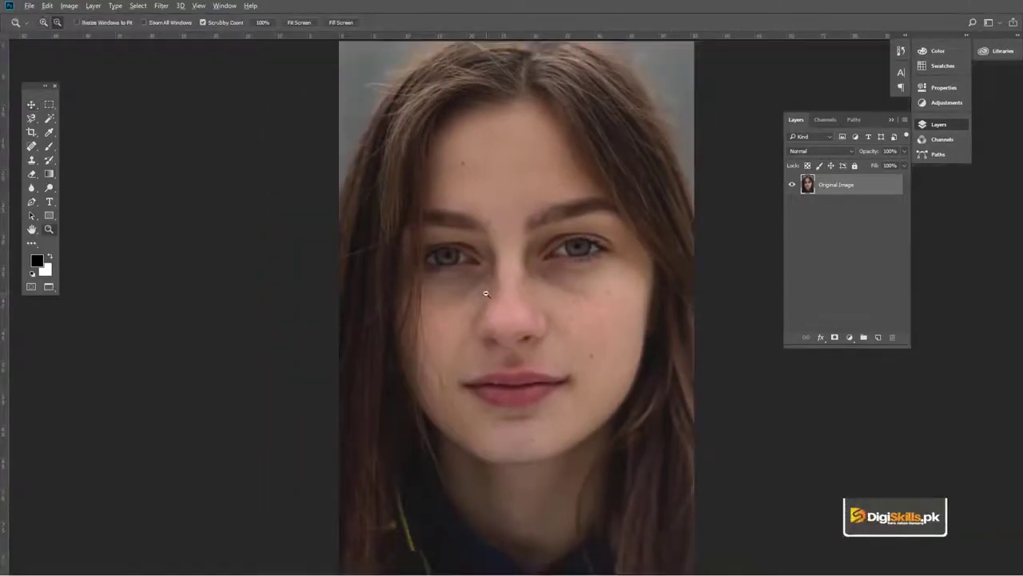
pyautogui.keyDown('alt'); pyautogui.click(485, 294); pyautogui.keyUp('alt')
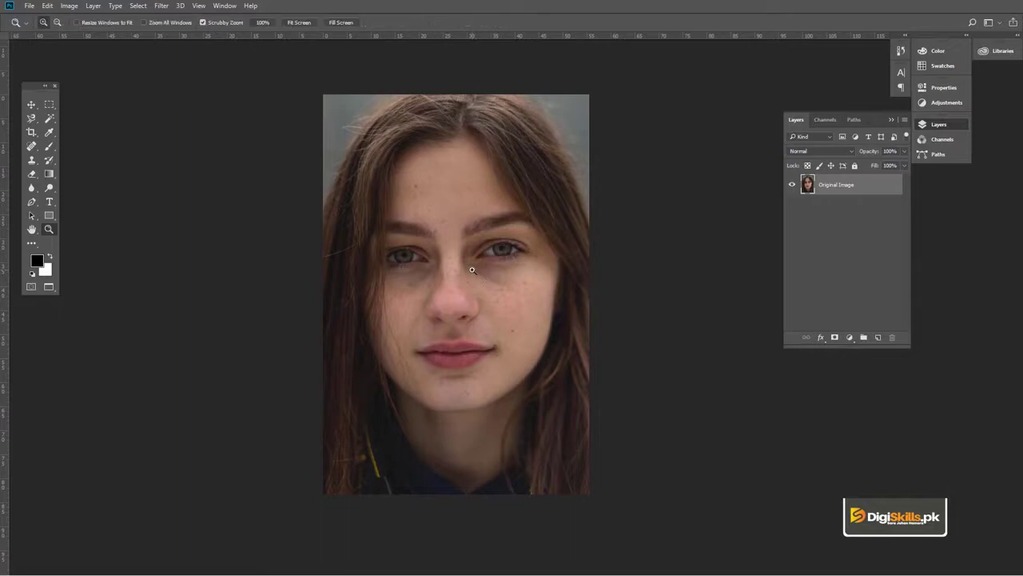
pyautogui.click(473, 266)
pyautogui.press('v')
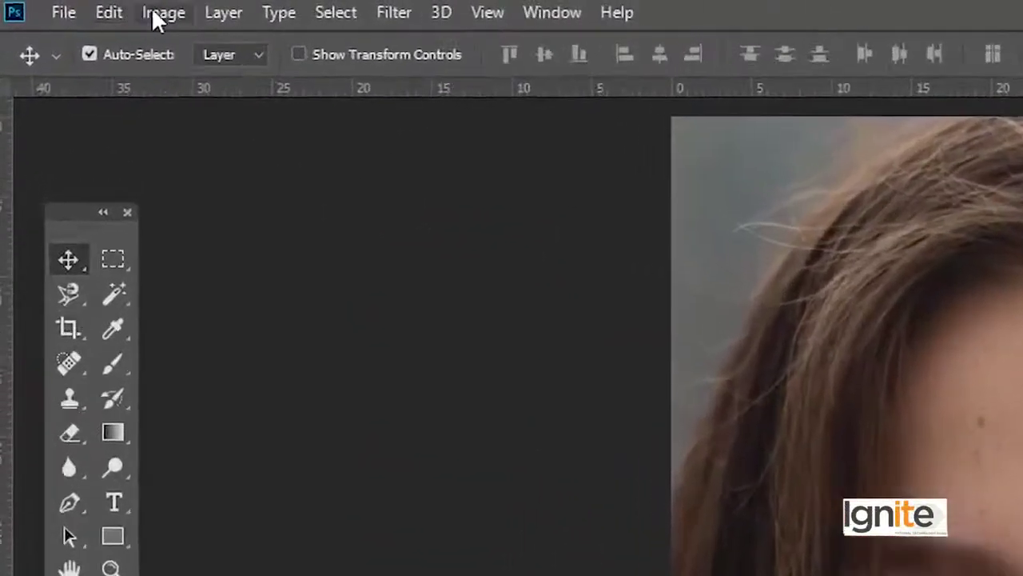
pyautogui.click(69, 6)
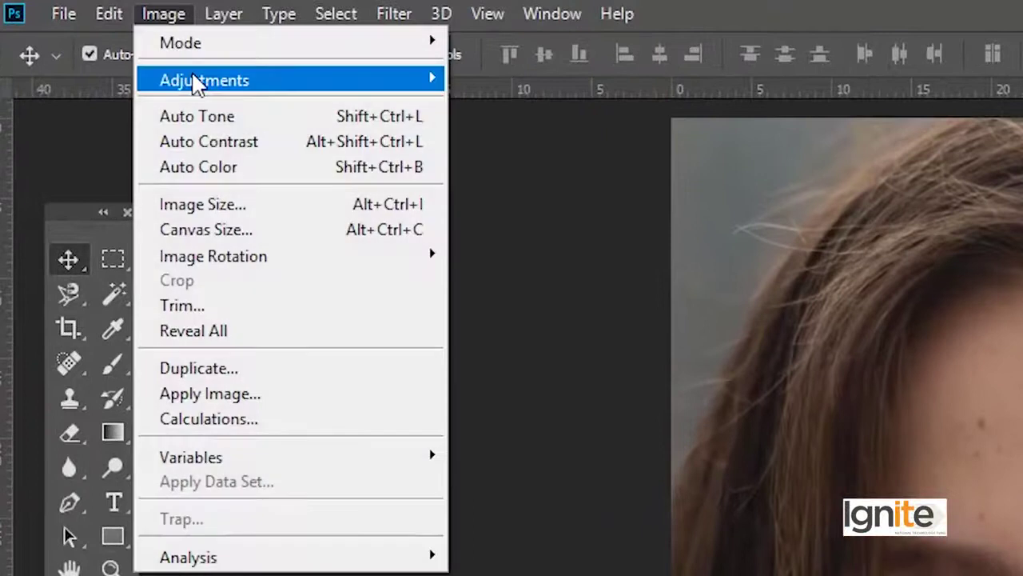
pyautogui.moveTo(390, 87)
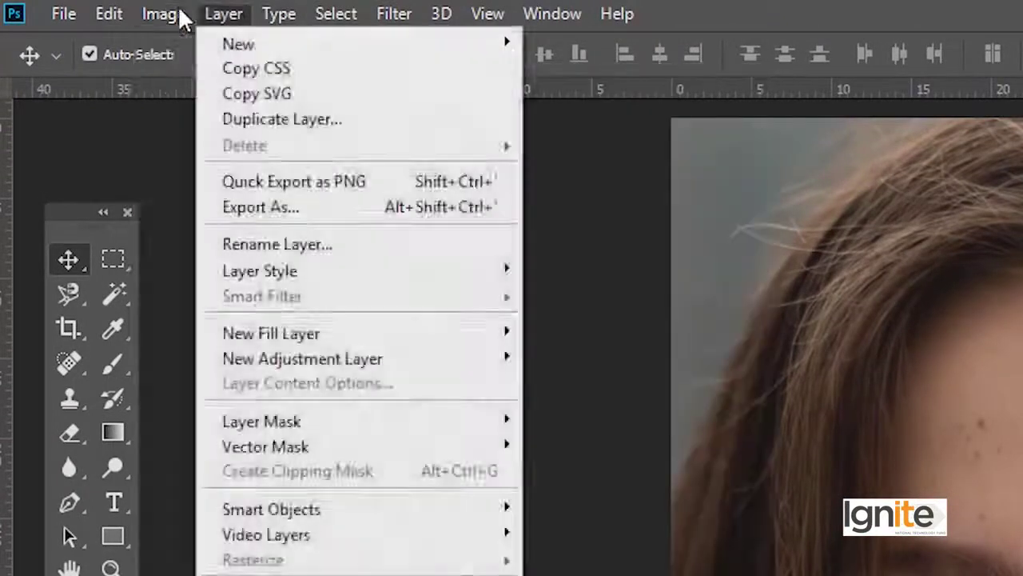
pyautogui.click(184, 16)
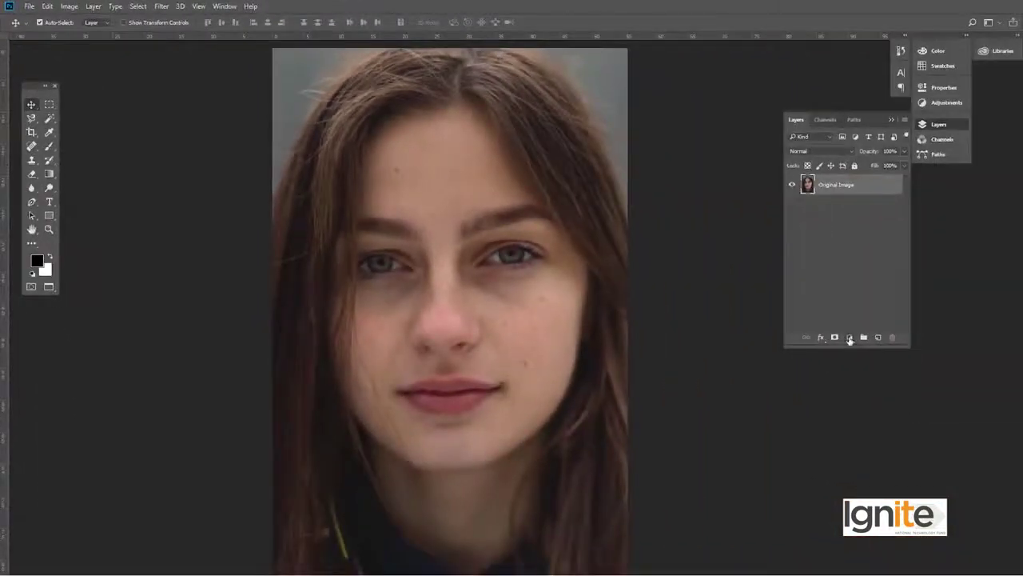
# Add a Brightness/Contrast adjustment layer above the portrait with brightness 14 and contrast 6, and reopen its settings
pyautogui.click(850, 339)
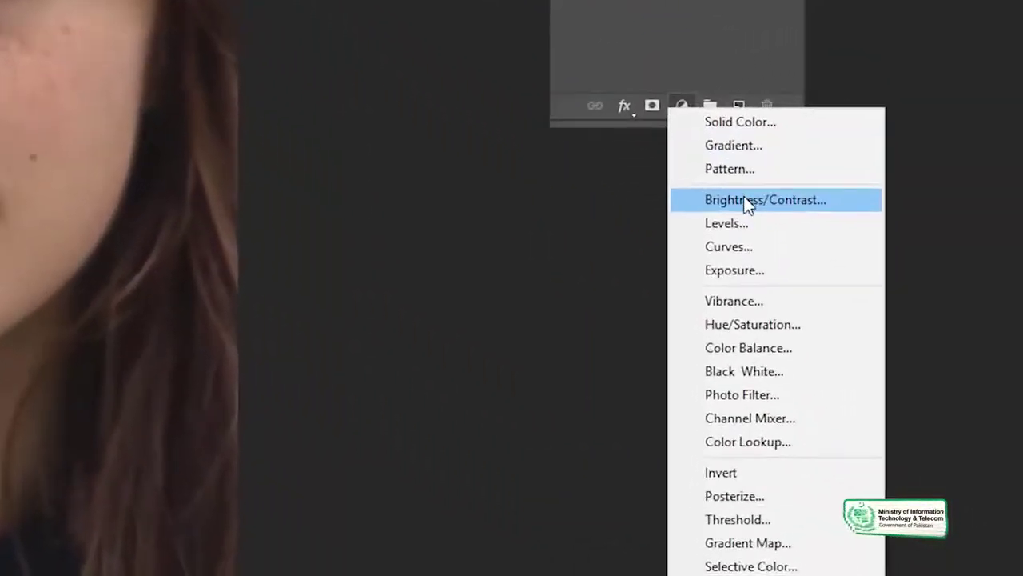
pyautogui.click(746, 201)
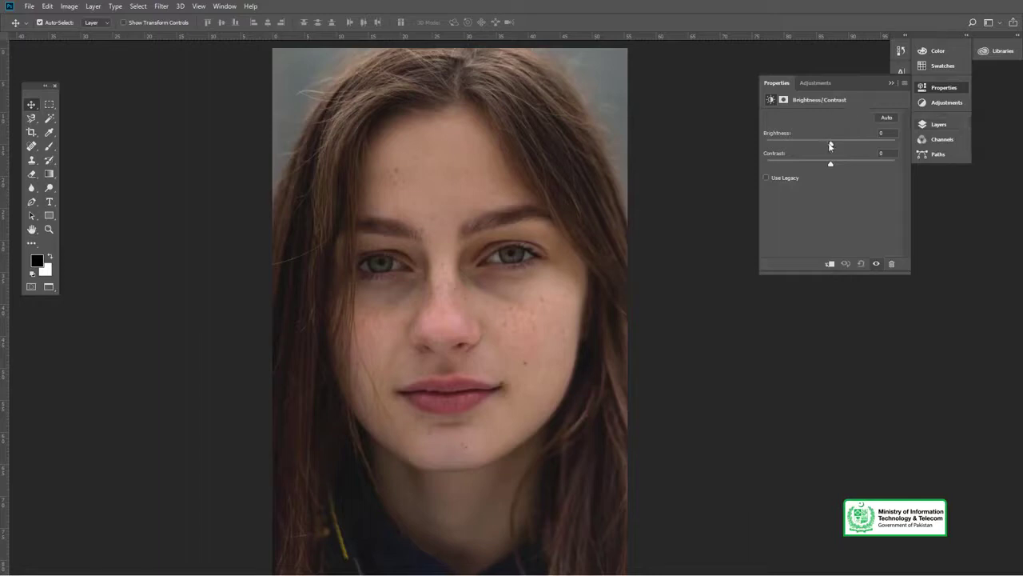
pyautogui.moveTo(831, 146); pyautogui.dragTo(837, 147)
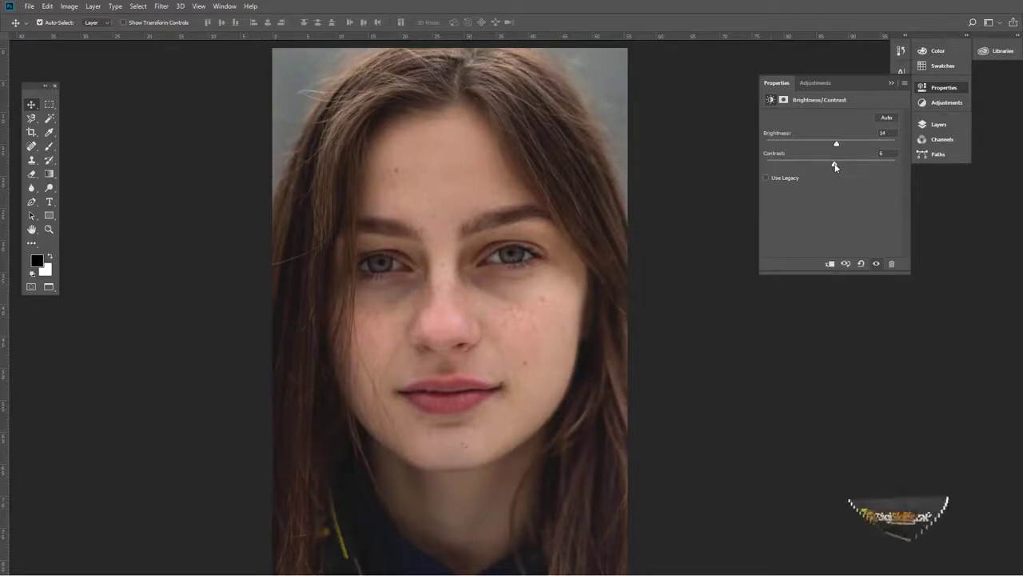
pyautogui.click(939, 124)
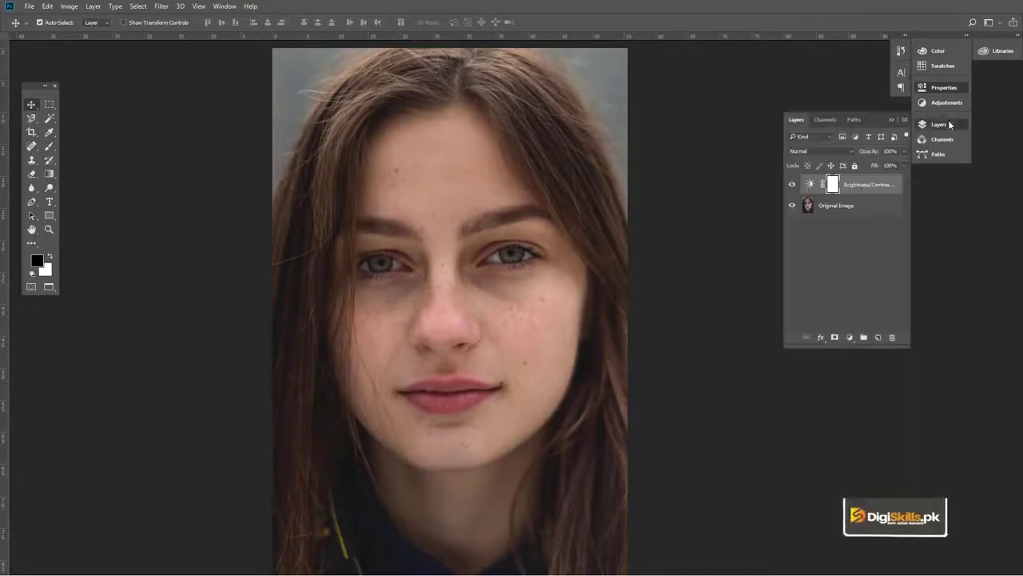
pyautogui.doubleClick(811, 185)
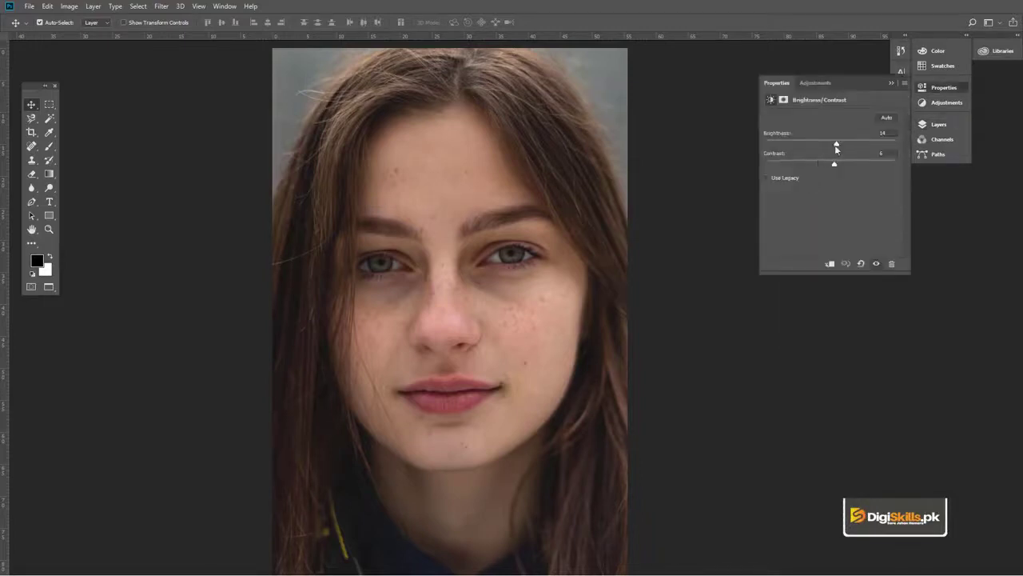
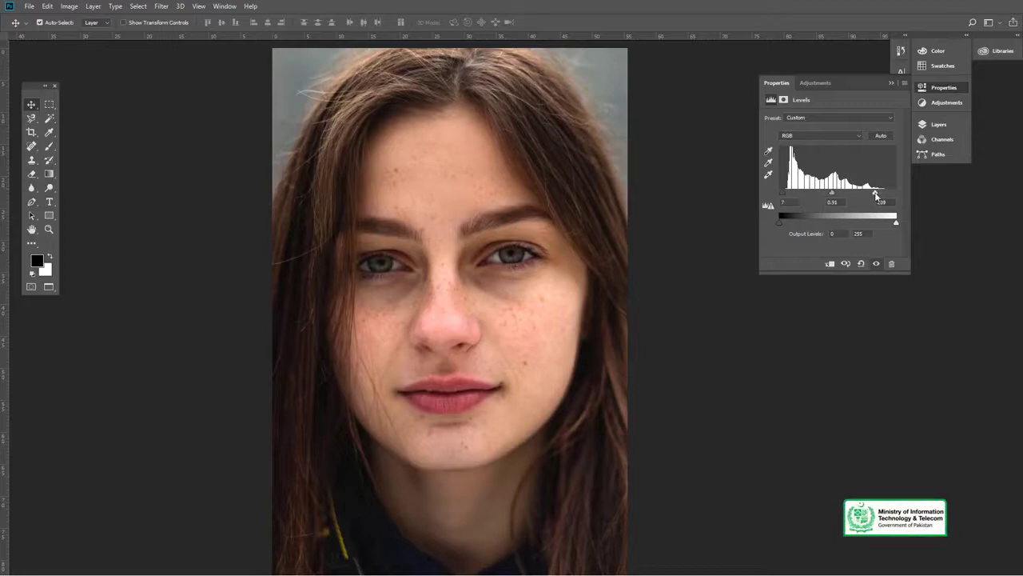
# Compare the portrait with and without the Levels and Brightness/Contrast adjustments by toggling their layer visibility
pyautogui.click(948, 90)
pyautogui.click(940, 125)
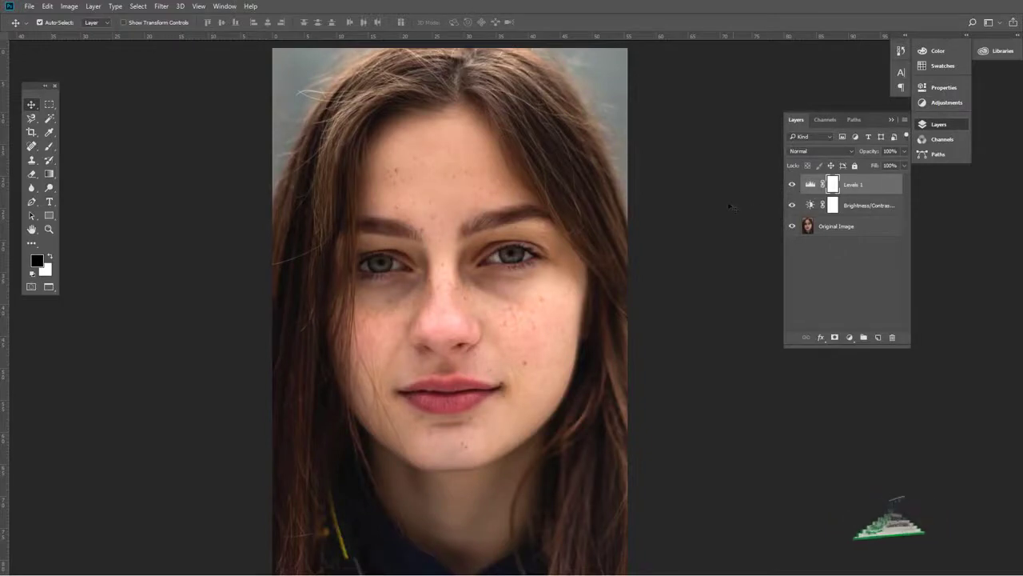
pyautogui.click(792, 185)
pyautogui.click(792, 206)
pyautogui.click(792, 206)
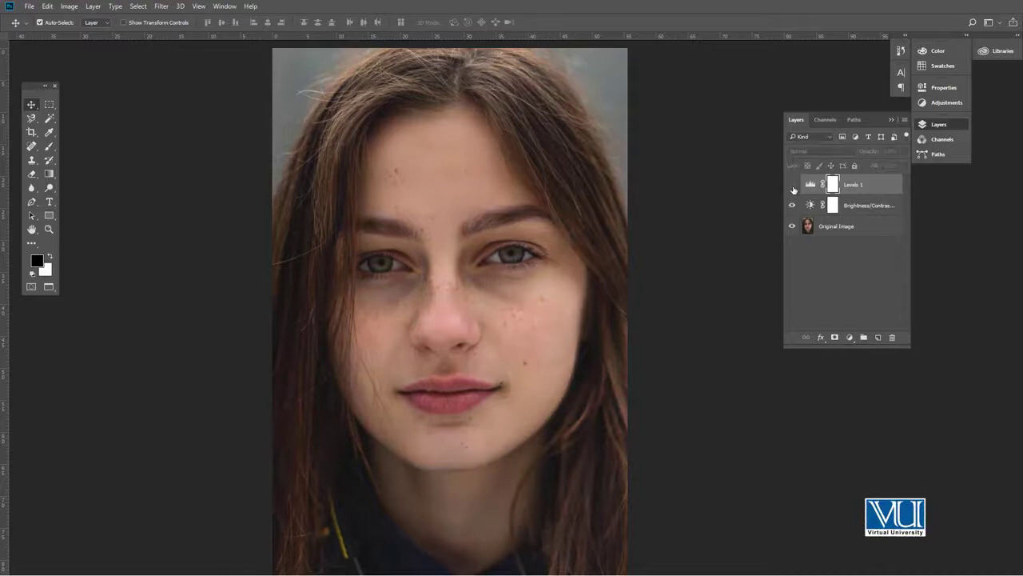
pyautogui.click(792, 185)
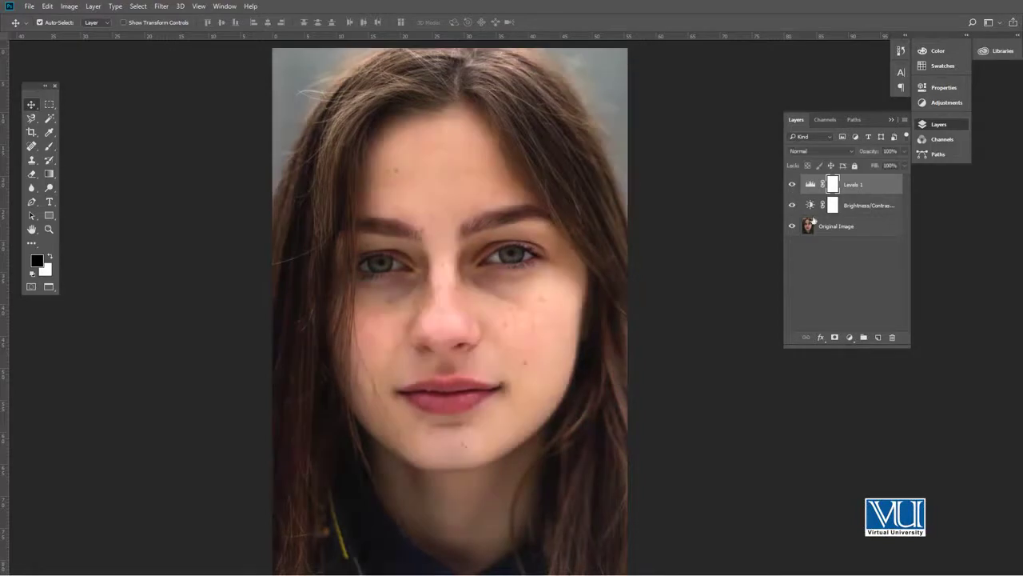
# Add a Curves adjustment layer, anchor a point in the shadows and lift the midtones slightly on the RGB curve
pyautogui.click(849, 337)
pyautogui.click(873, 182)
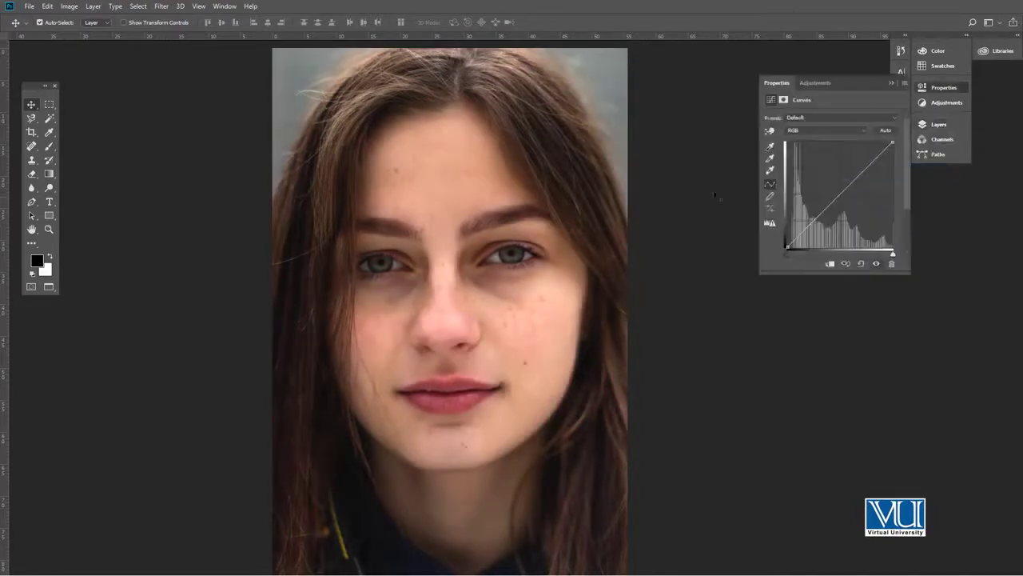
pyautogui.click(840, 189)
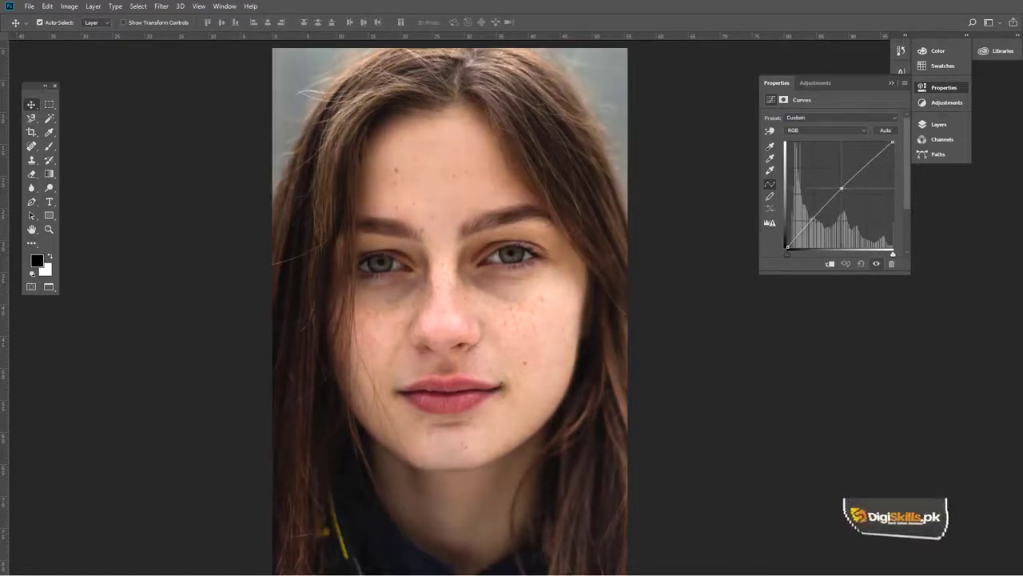
pyautogui.moveTo(841, 188); pyautogui.dragTo(809, 224)
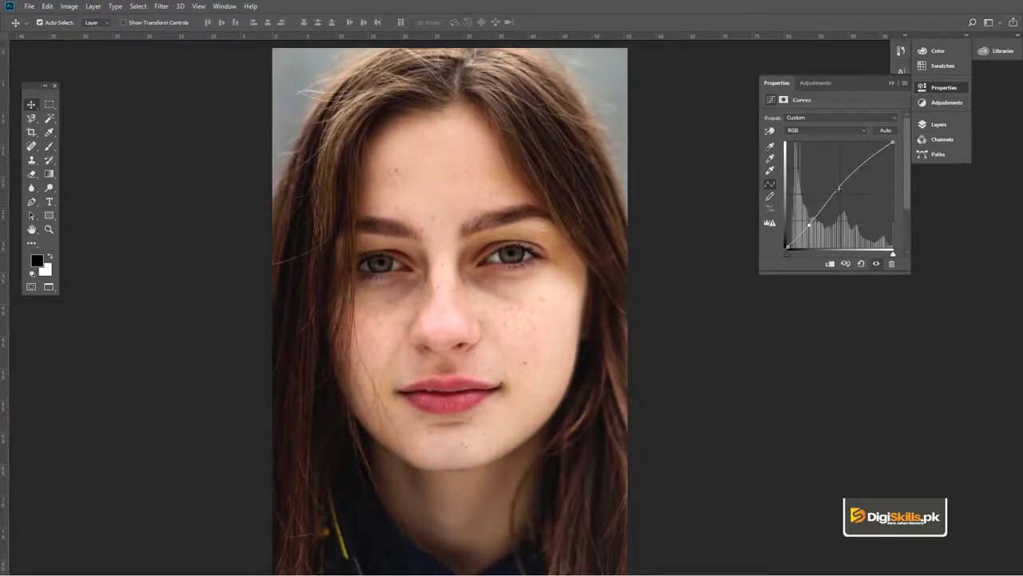
pyautogui.moveTo(838, 189); pyautogui.dragTo(836, 190)
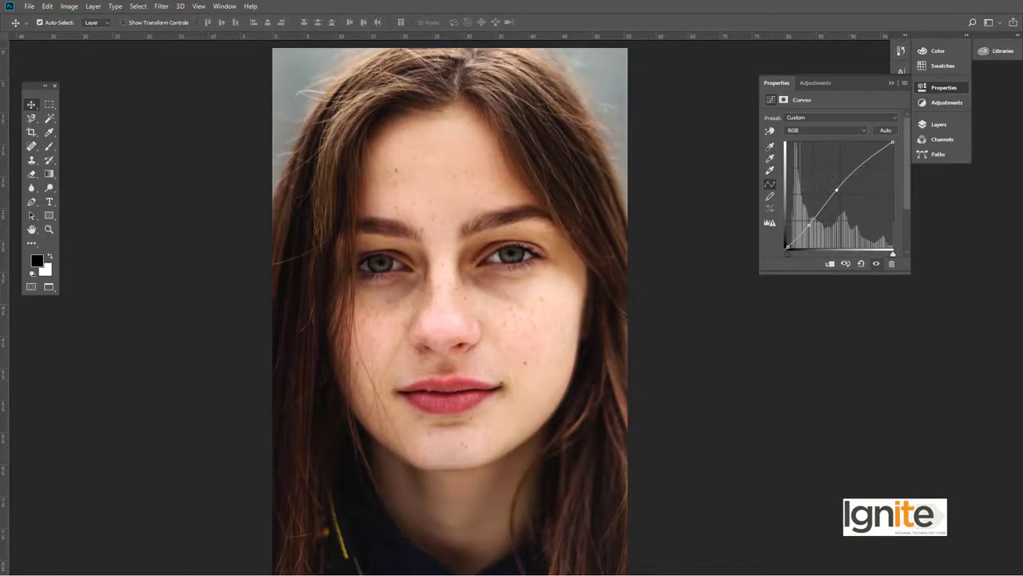
pyautogui.click(931, 89)
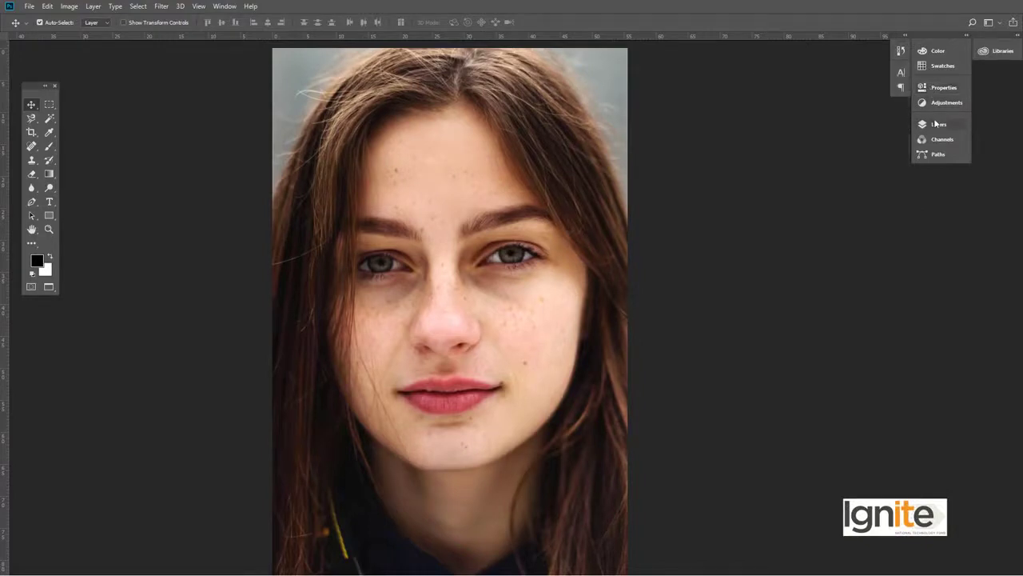
# Hide all three adjustment layers and show them again one by one to compare the original with the corrected portrait
pyautogui.click(935, 123)
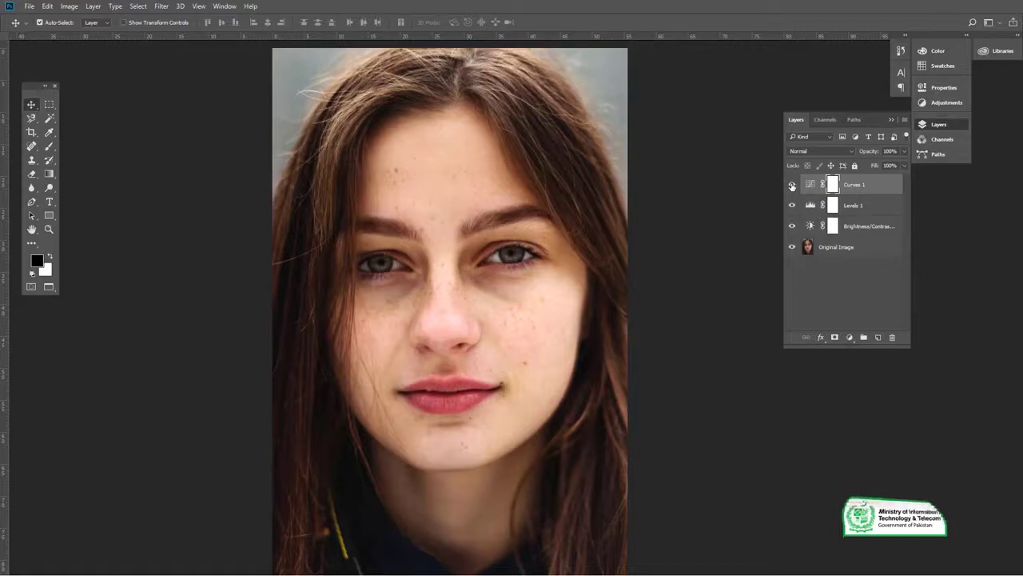
pyautogui.moveTo(792, 185); pyautogui.dragTo(794, 226)
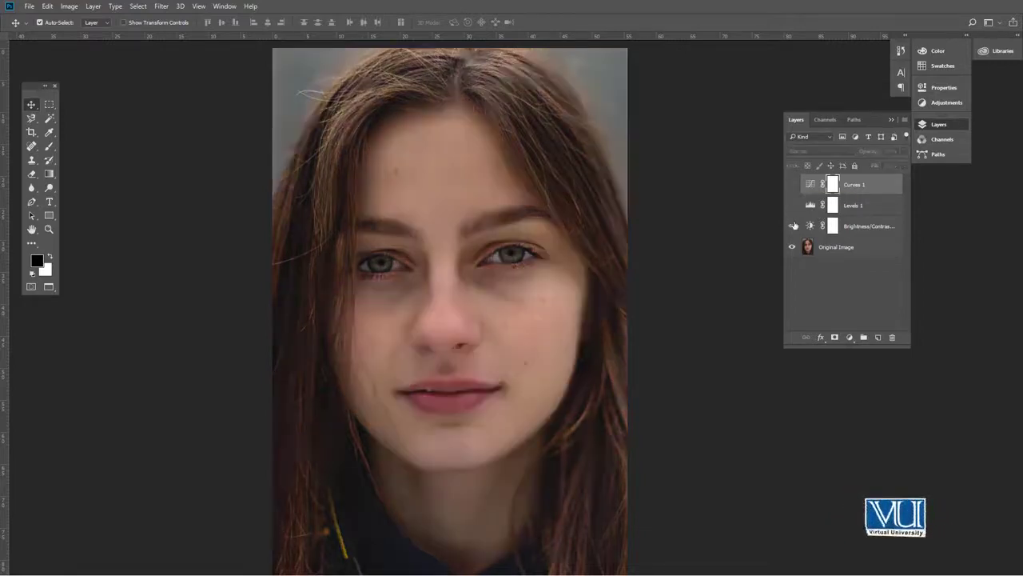
pyautogui.click(794, 225)
pyautogui.click(792, 205)
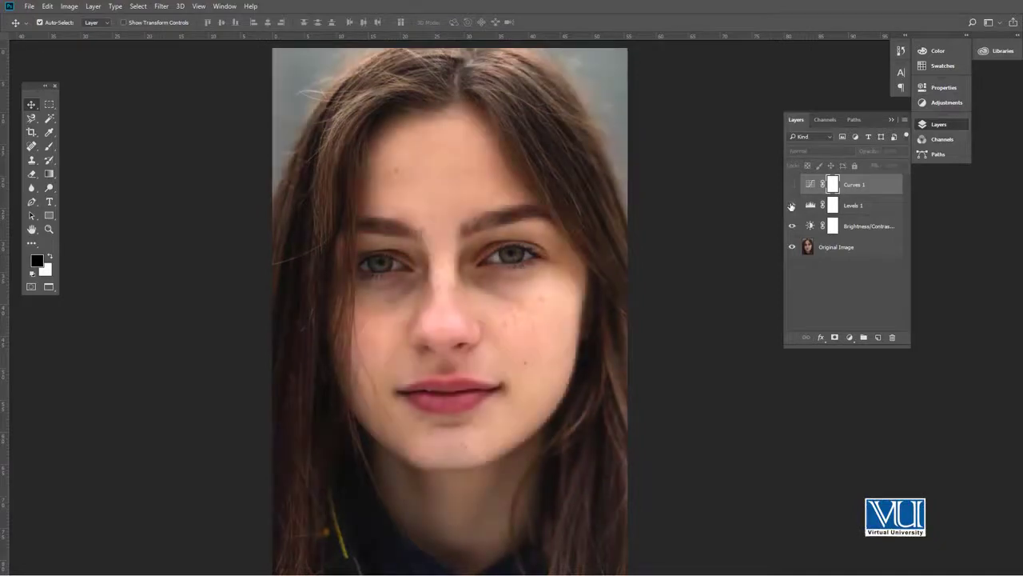
pyautogui.click(793, 184)
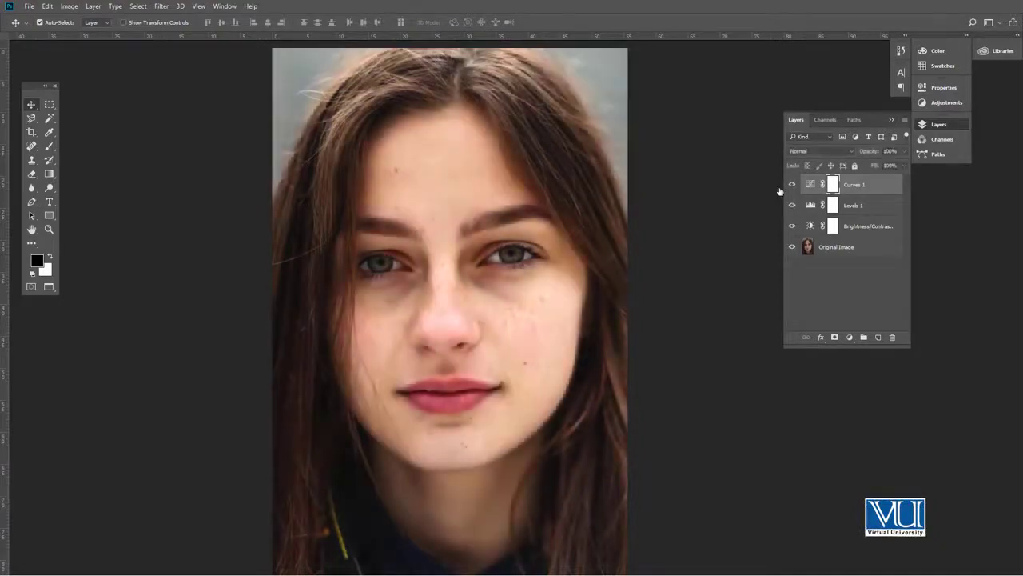
# Add a Hue/Saturation adjustment layer above the Curves layer
pyautogui.press('z')
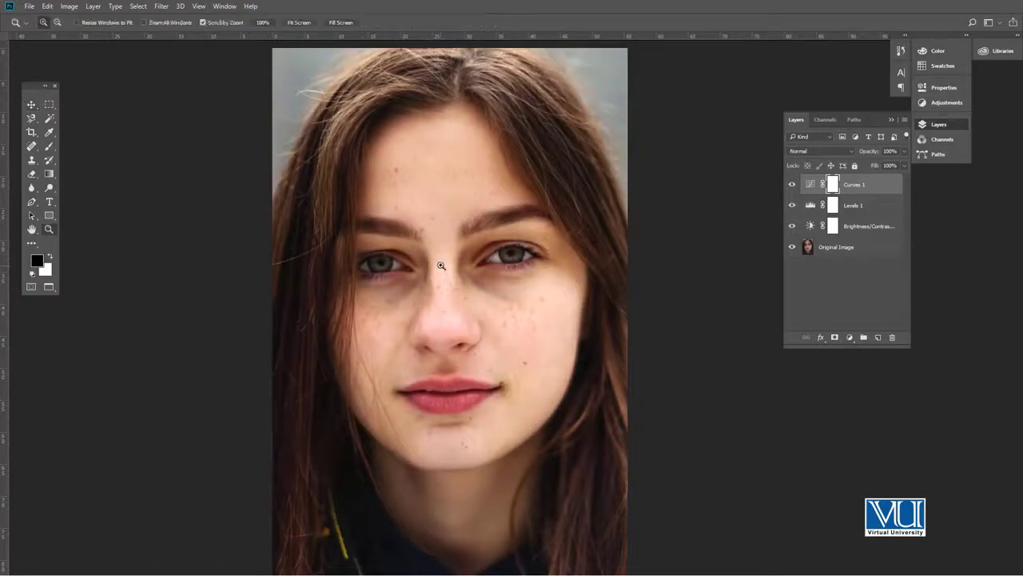
pyautogui.click(440, 264)
pyautogui.press('v')
pyautogui.scroll(1, 456, 229)
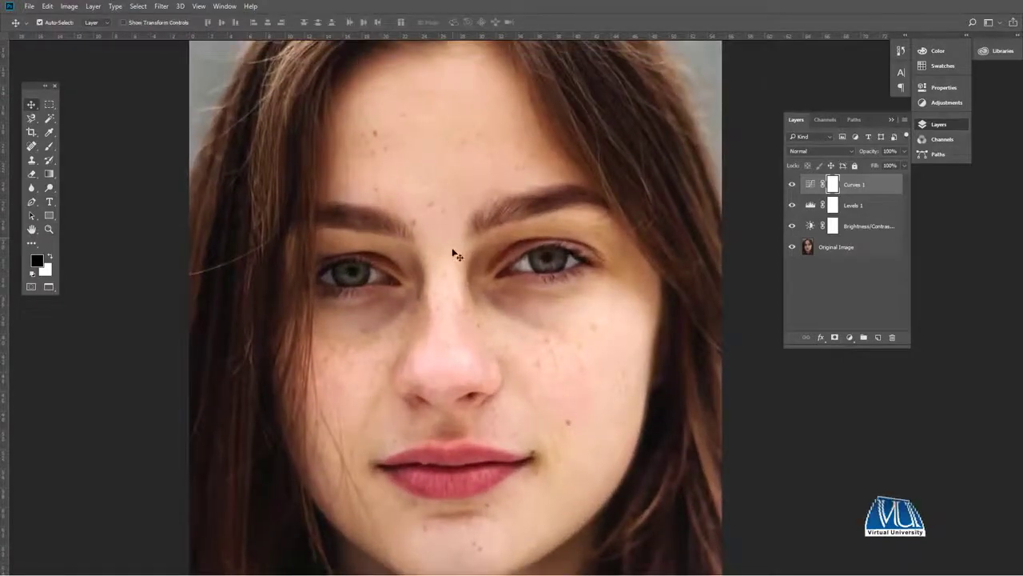
pyautogui.click(852, 338)
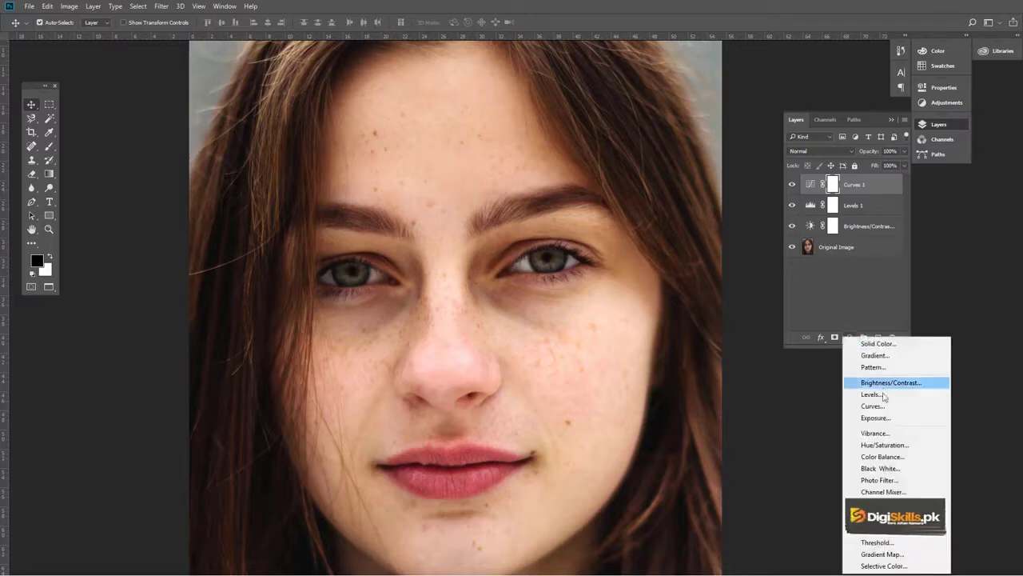
pyautogui.click(880, 445)
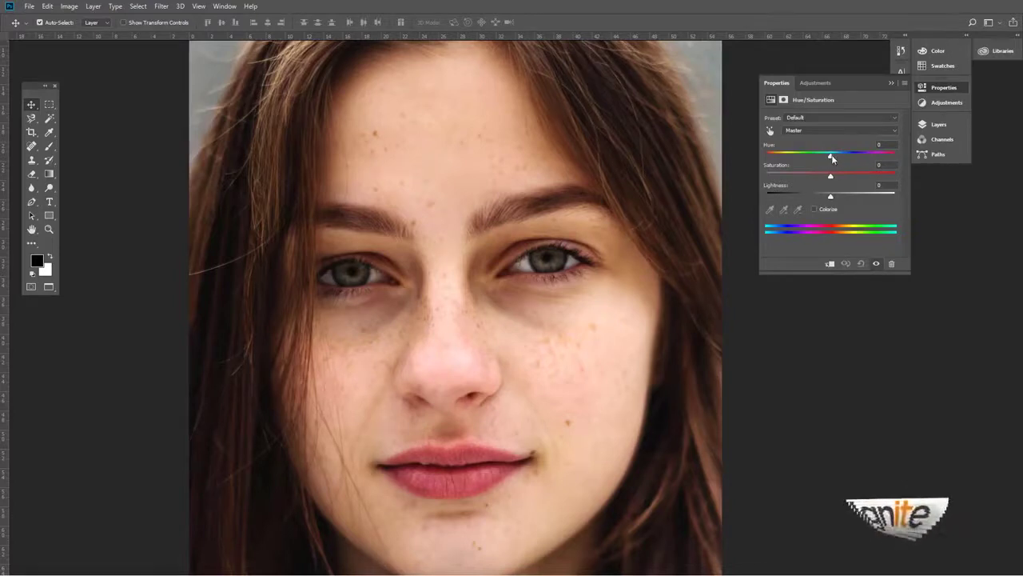
# Try a slight negative hue shift, reset the hue to 0 and set the saturation to +6
pyautogui.moveTo(831, 154); pyautogui.dragTo(825, 156)
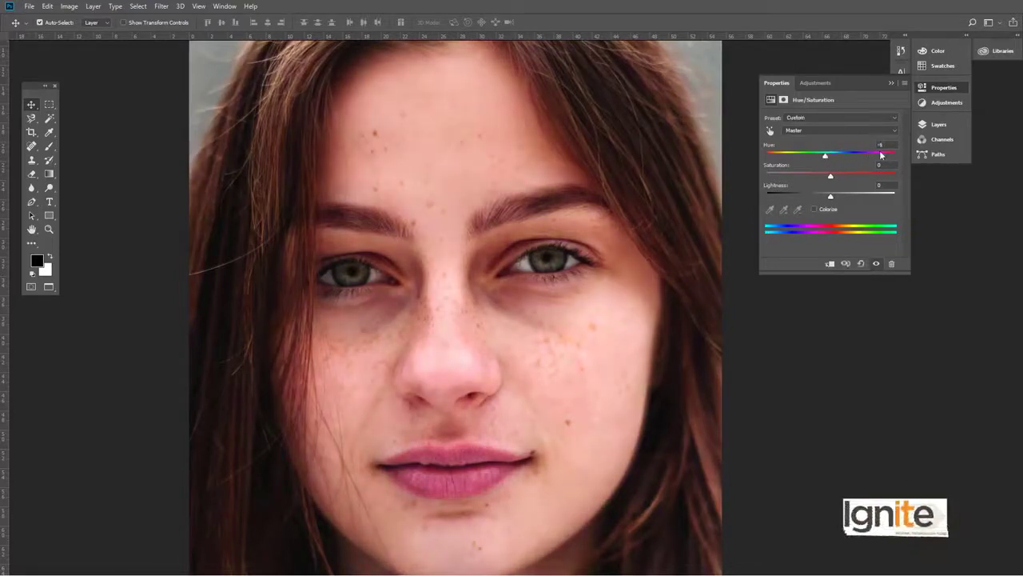
pyautogui.write('0')
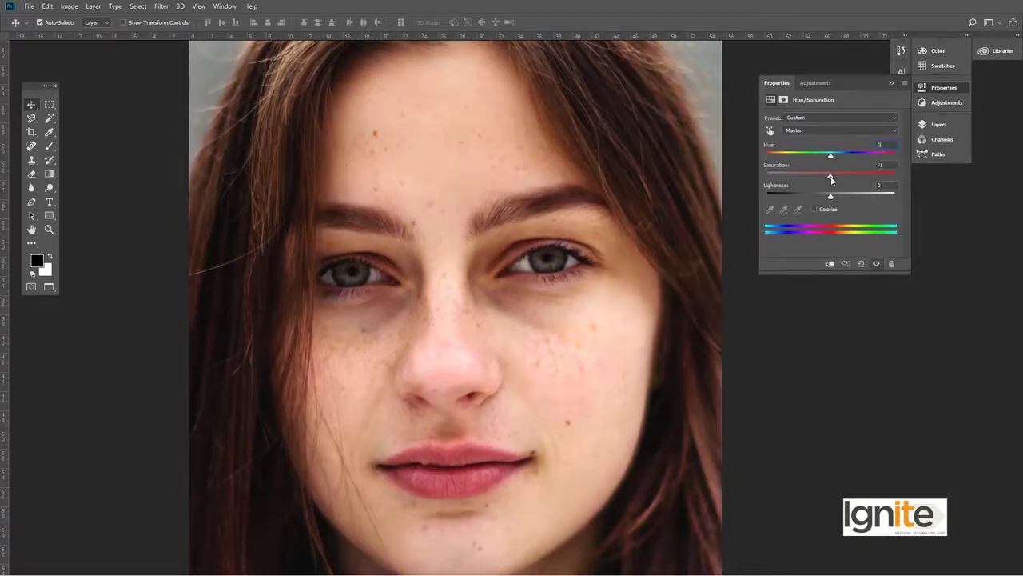
pyautogui.moveTo(833, 177); pyautogui.dragTo(836, 179)
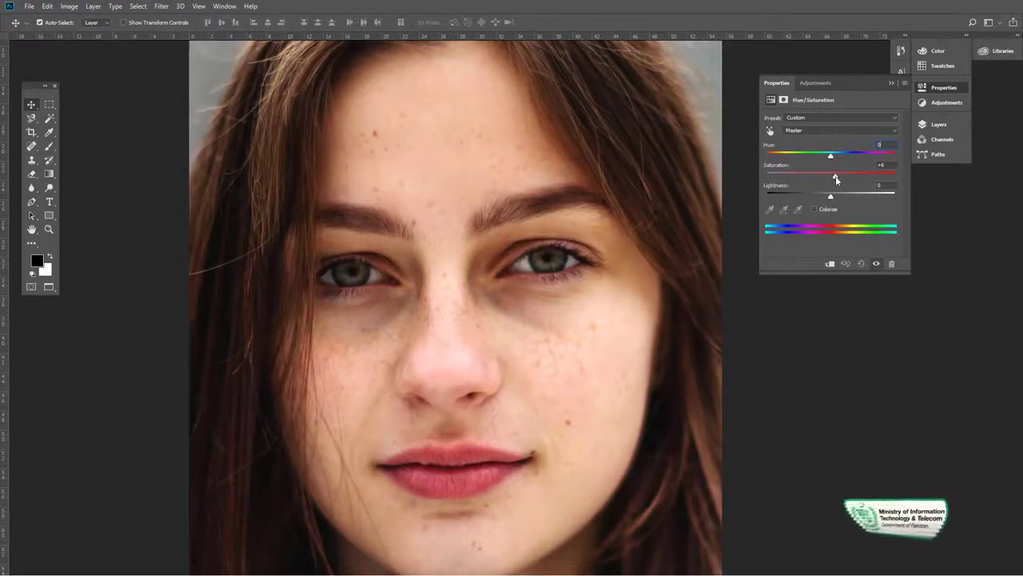
# Add a Color Balance adjustment layer above Hue/Saturation and set its midtones to Cyan–Red +10, Magenta–Green -1 and Yellow–Blue +9
pyautogui.click(582, 198)
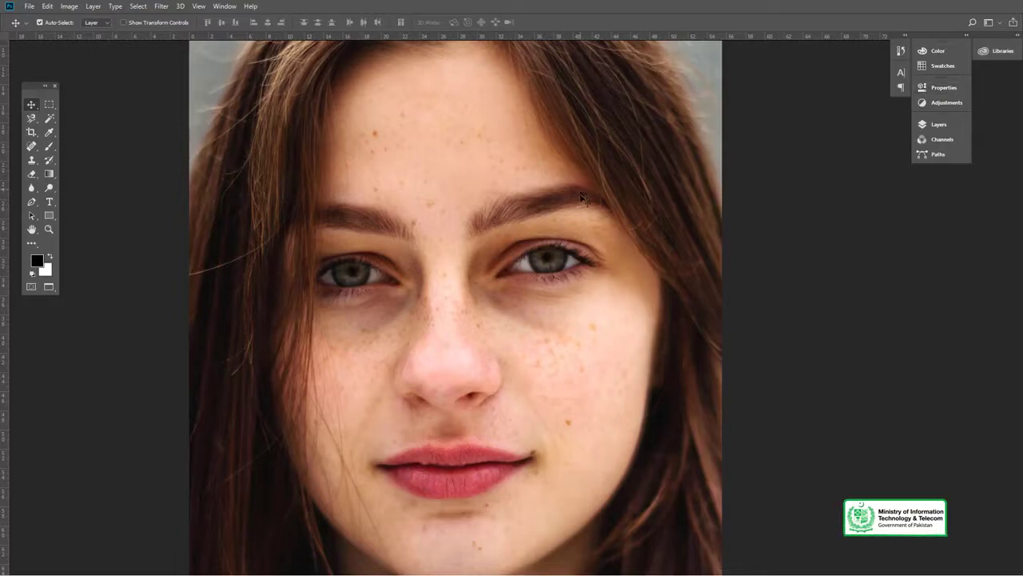
pyautogui.click(924, 125)
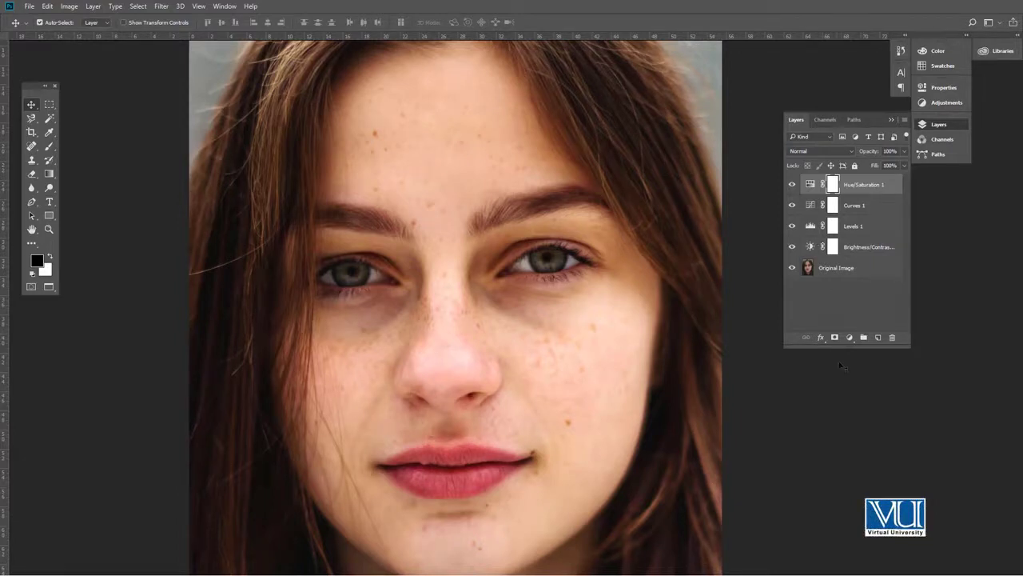
pyautogui.click(848, 339)
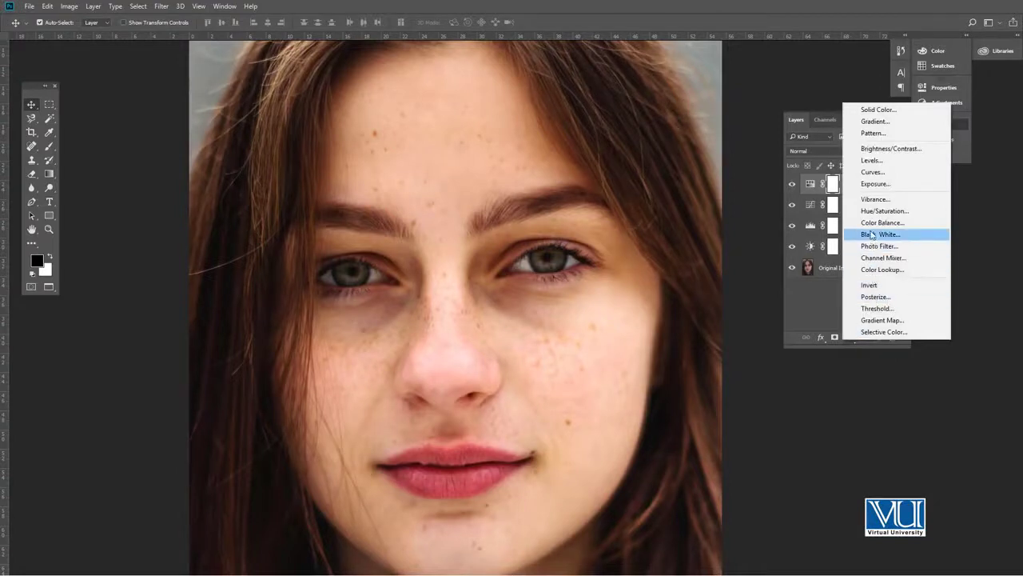
pyautogui.click(873, 227)
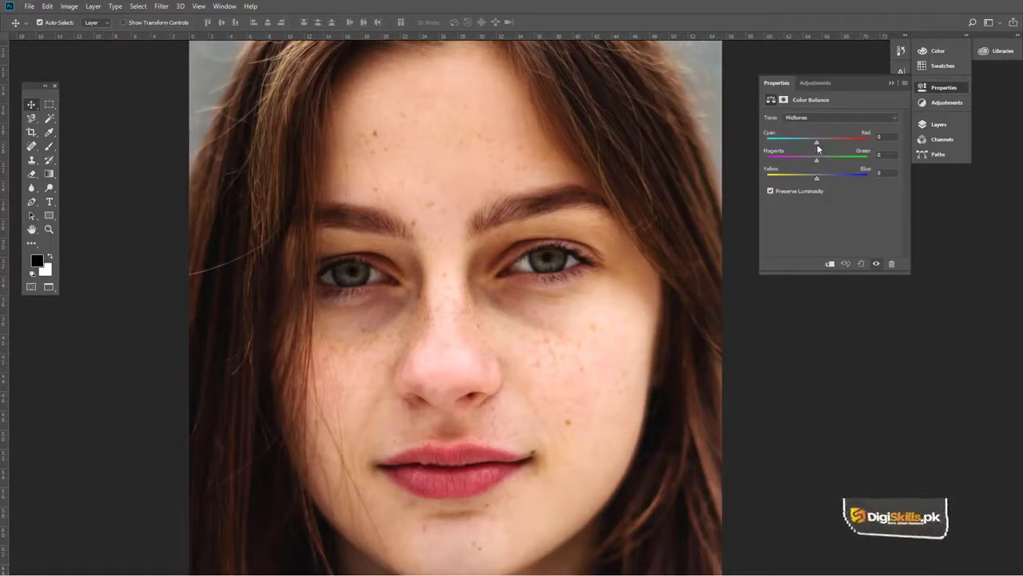
pyautogui.moveTo(817, 142); pyautogui.dragTo(818, 142)
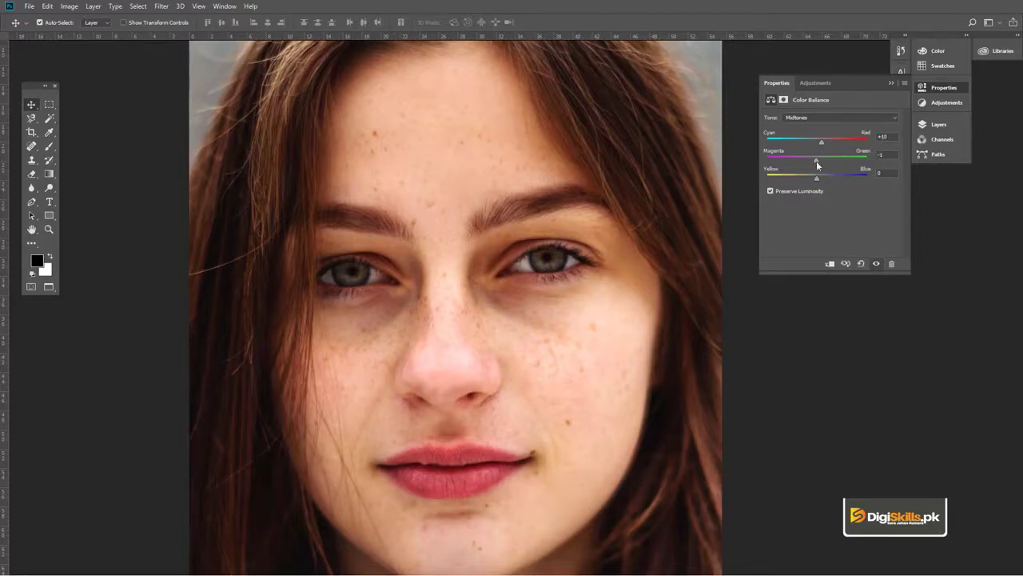
pyautogui.moveTo(816, 177); pyautogui.dragTo(820, 177)
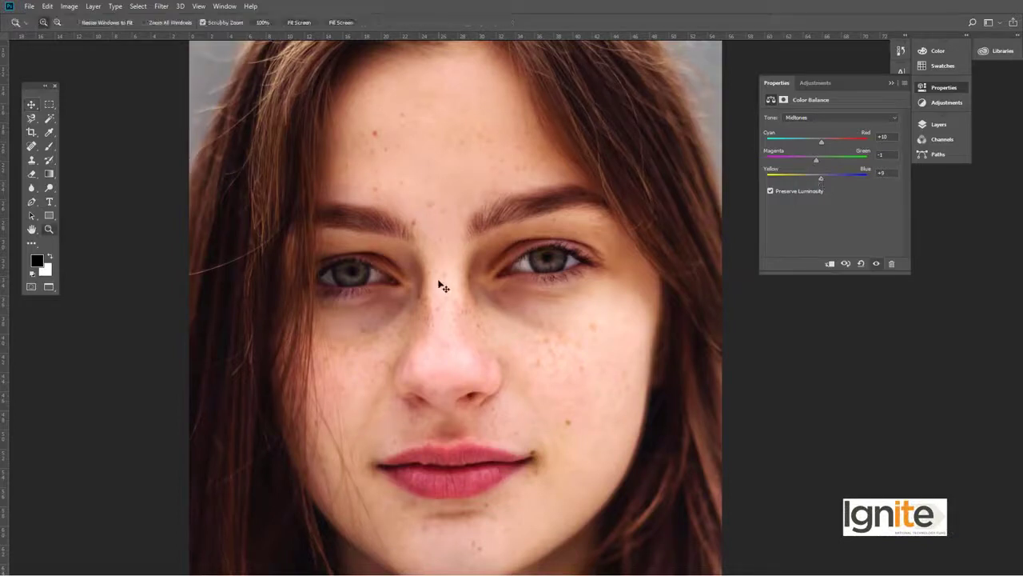
# Examine the corrected portrait at different magnifications and fit the whole image on screen with the layer stack shown
pyautogui.scroll(-1, 435, 279)
pyautogui.click(931, 123)
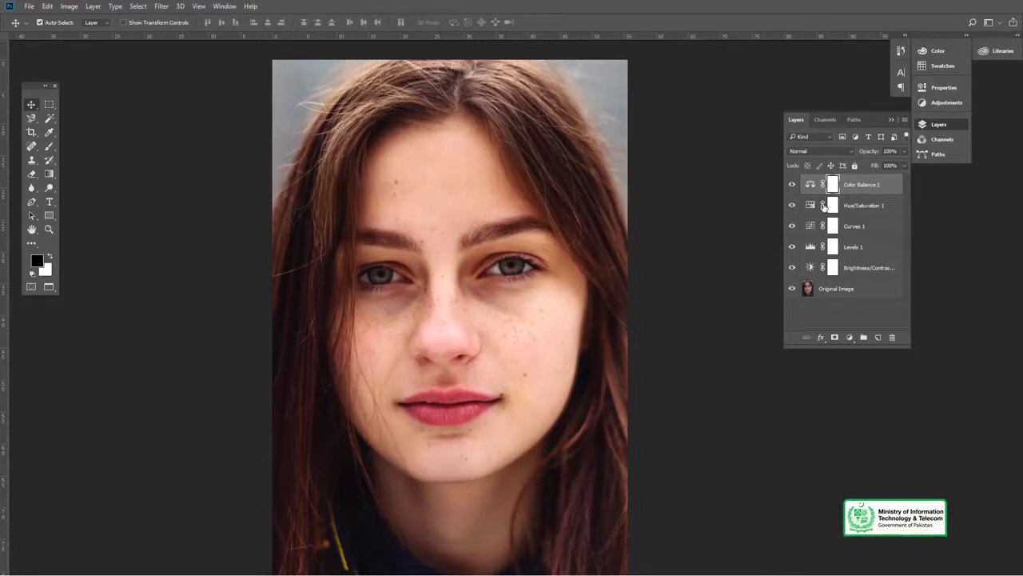
pyautogui.press('z')
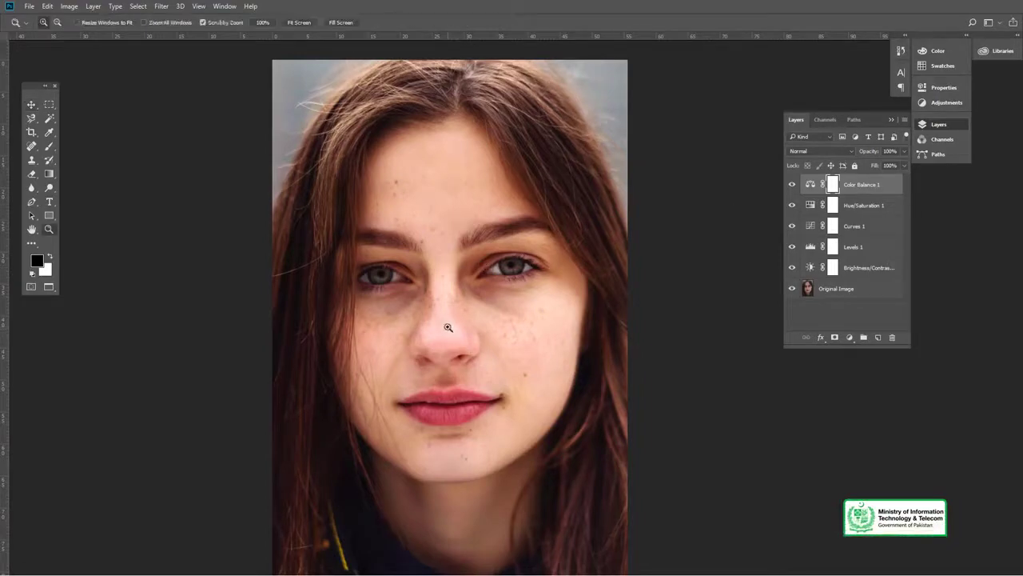
pyautogui.click(448, 327)
pyautogui.press('v')
pyautogui.scroll(2, 461, 365)
pyautogui.press('z')
pyautogui.keyDown('alt'); pyautogui.click(455, 364); pyautogui.keyUp('alt')
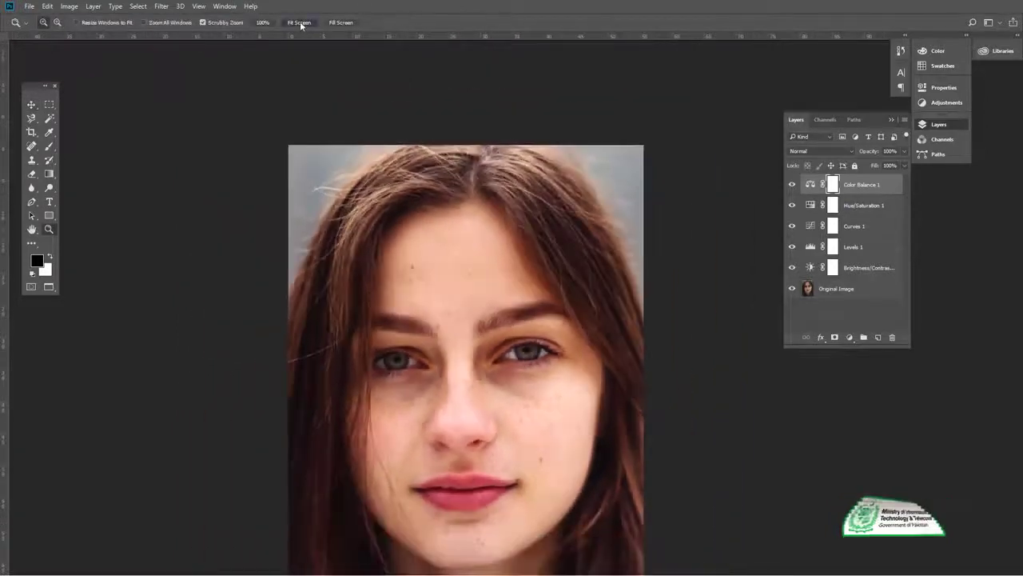
pyautogui.click(301, 25)
pyautogui.press('v')
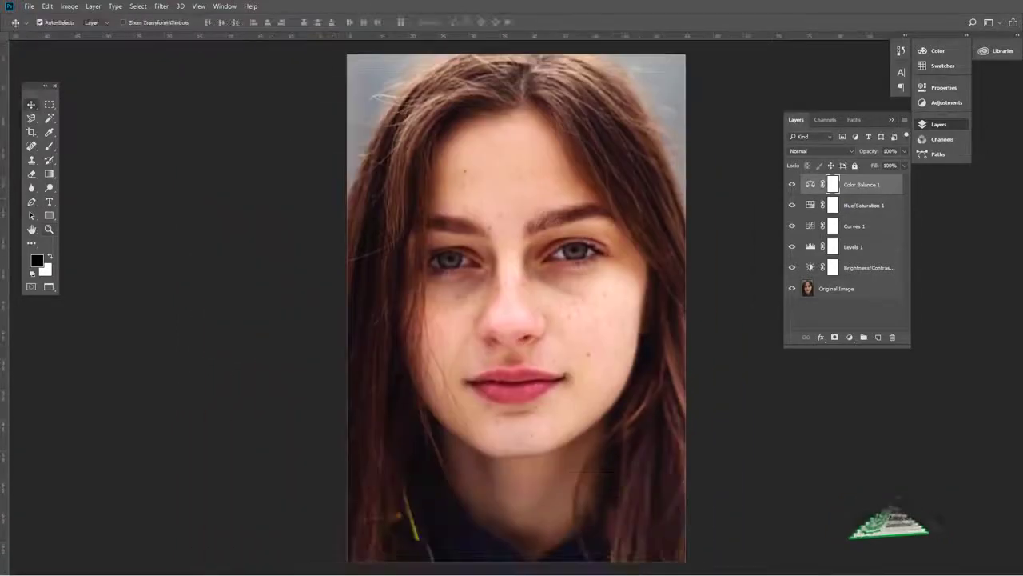
# Hide all five adjustment layers and show them again twice to compare the original with the corrected portrait
pyautogui.click(793, 185)
pyautogui.click(793, 227)
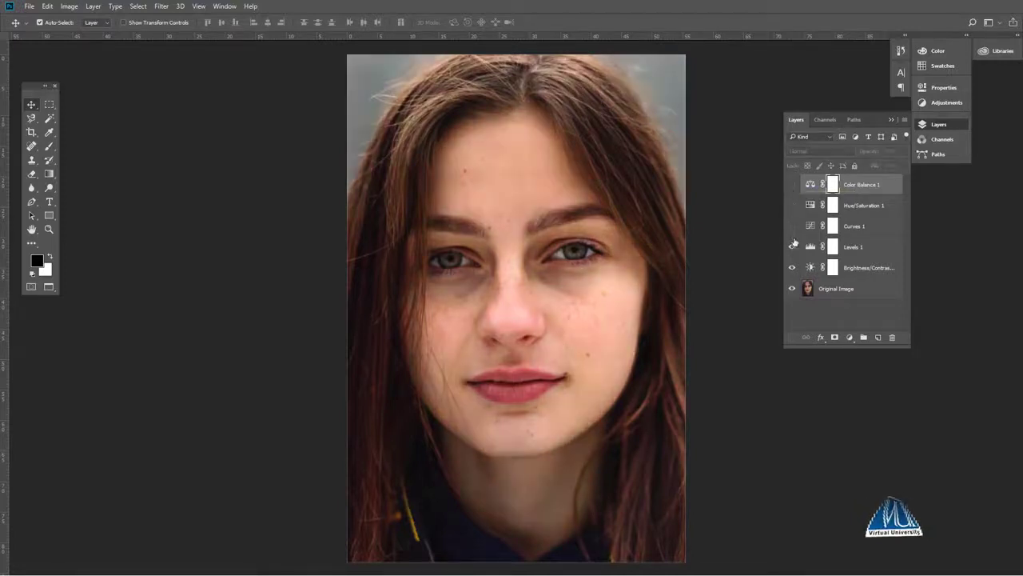
pyautogui.click(791, 248)
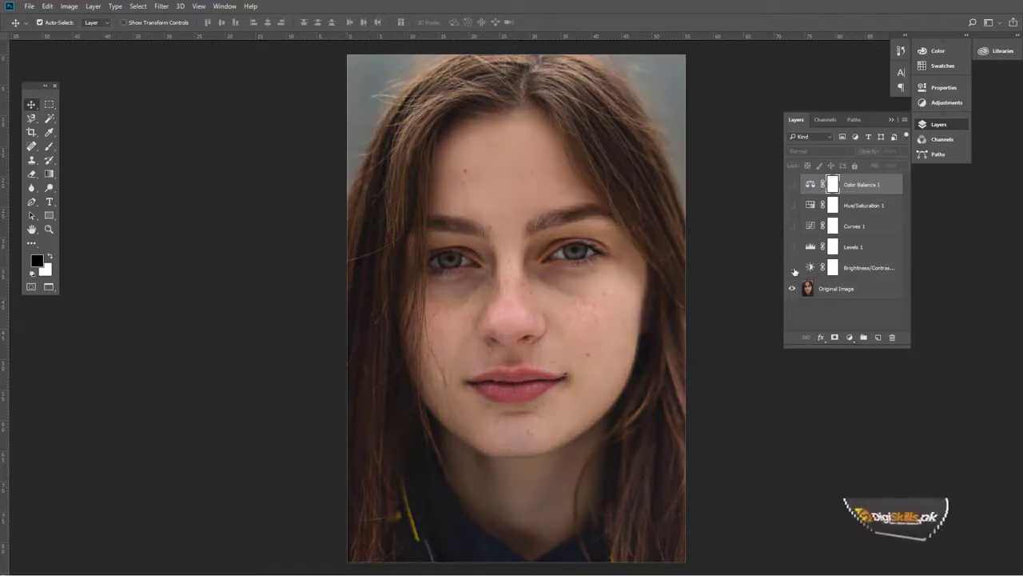
pyautogui.moveTo(790, 247); pyautogui.dragTo(793, 185)
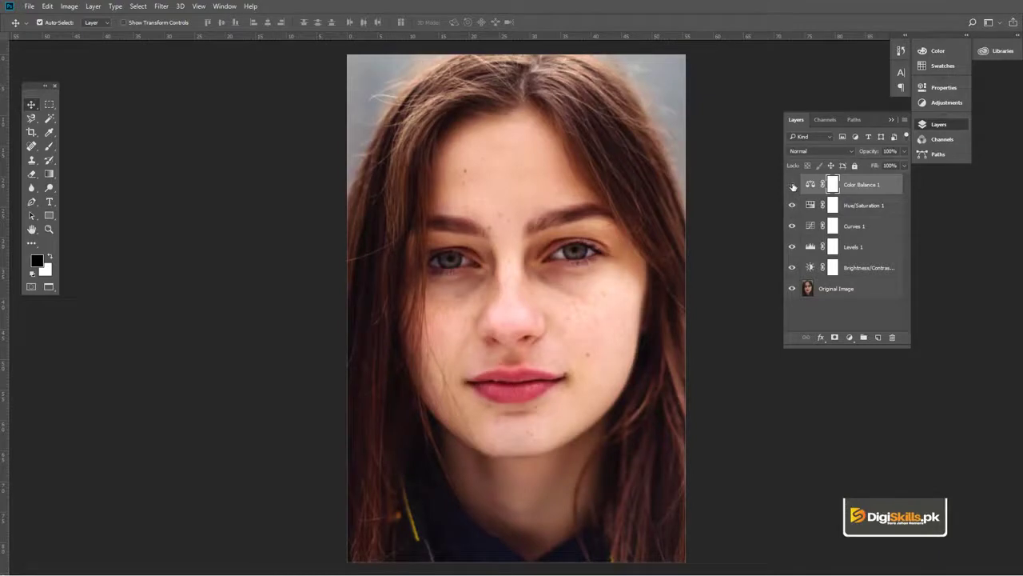
pyautogui.click(793, 267)
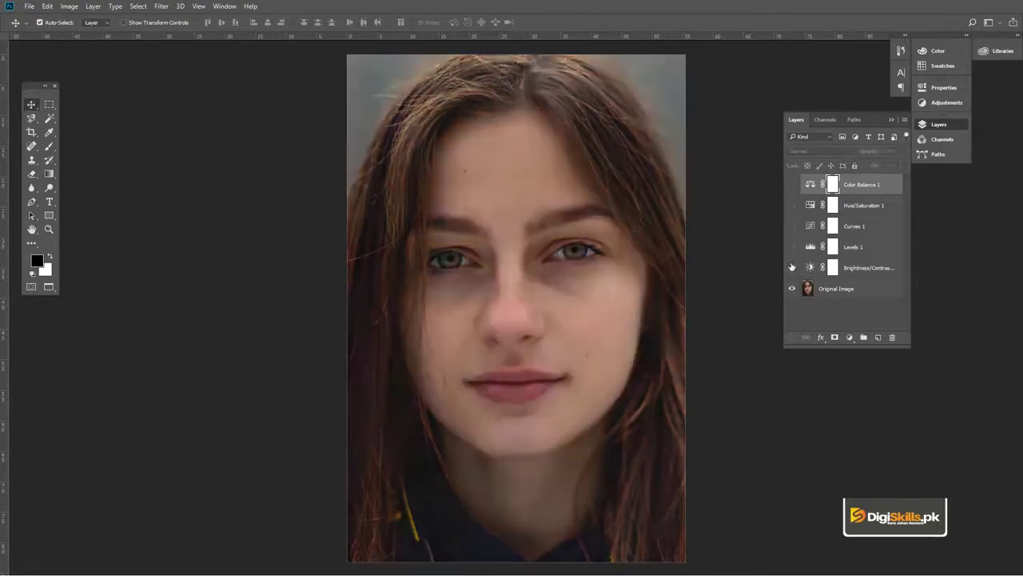
pyautogui.click(791, 188)
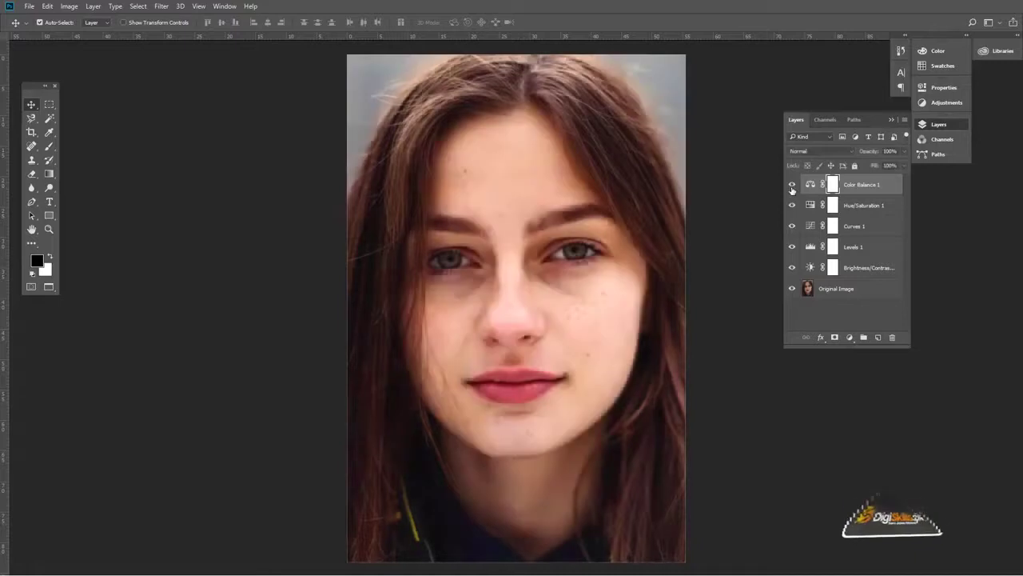
# Hide the adjustment layers one by one from Color Balance down to Brightness/Contrast, and restore each from Brightness/Contrast upward
pyautogui.click(791, 187)
pyautogui.click(792, 206)
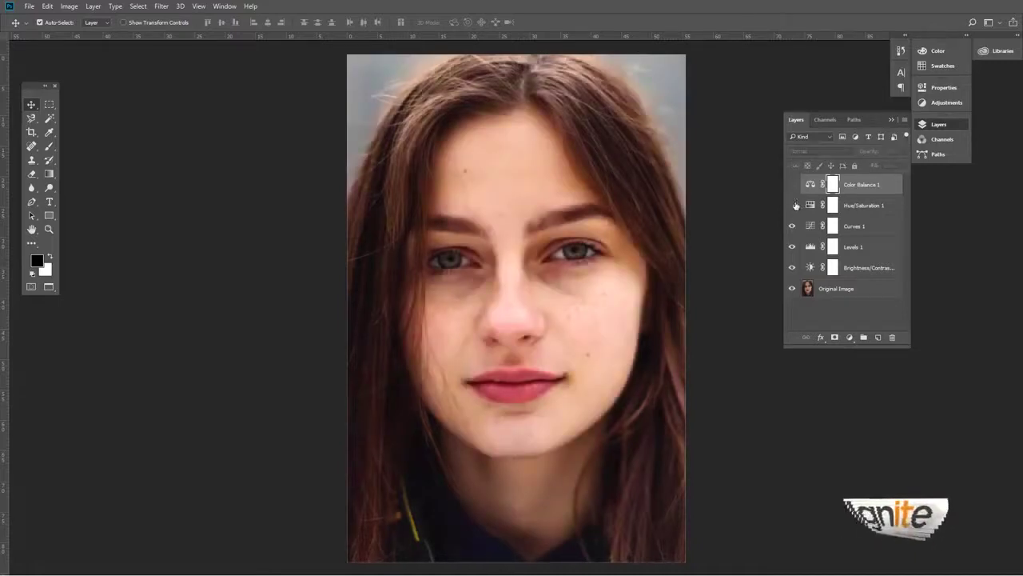
pyautogui.click(793, 226)
pyautogui.click(792, 247)
pyautogui.click(793, 268)
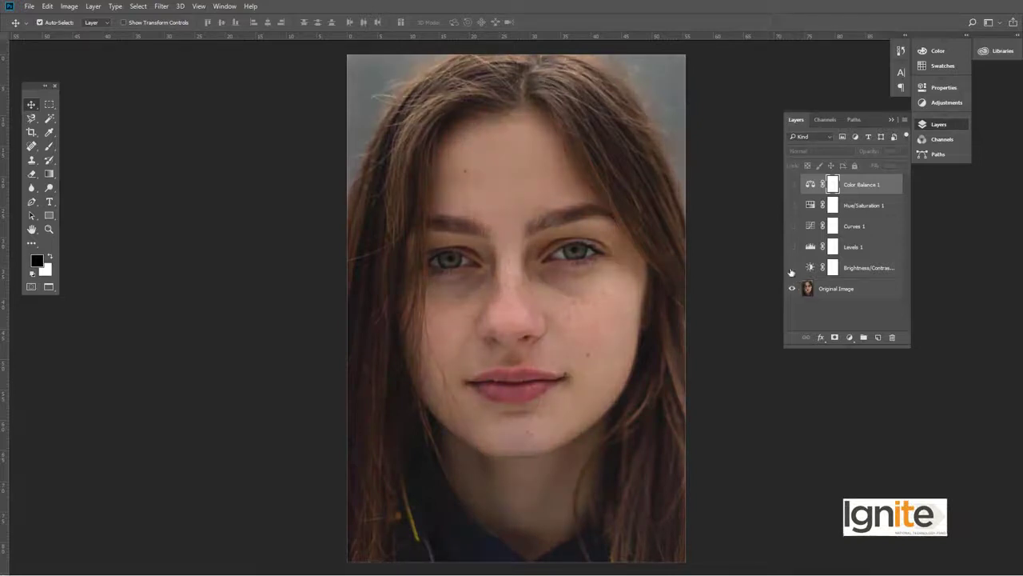
pyautogui.click(792, 269)
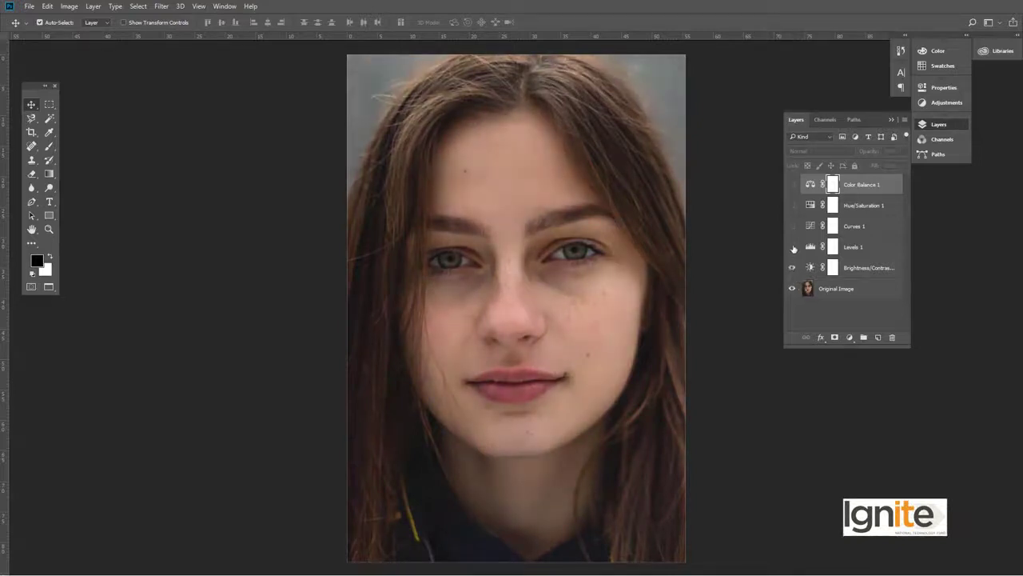
pyautogui.click(792, 247)
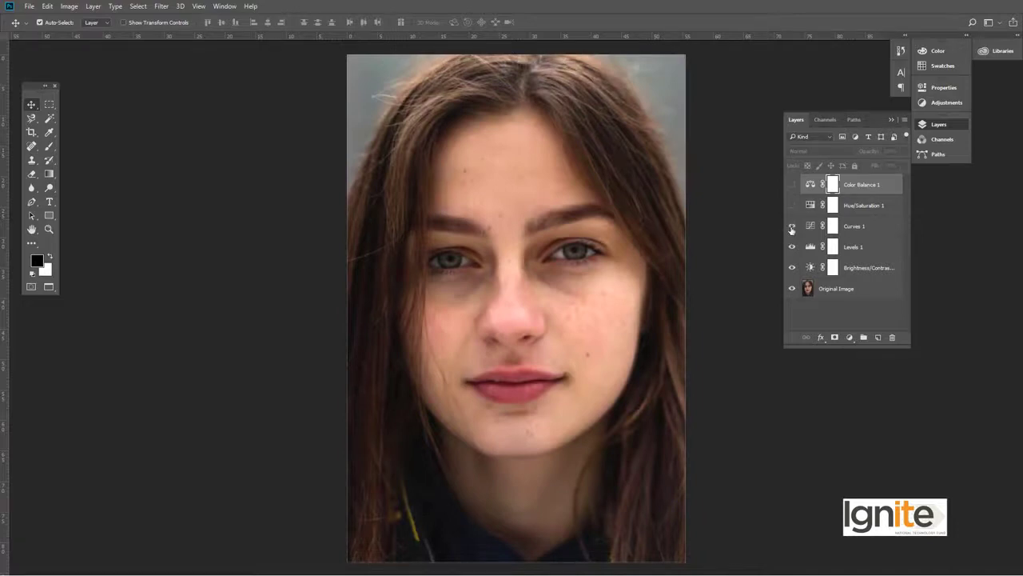
pyautogui.click(792, 228)
pyautogui.click(793, 206)
pyautogui.click(793, 185)
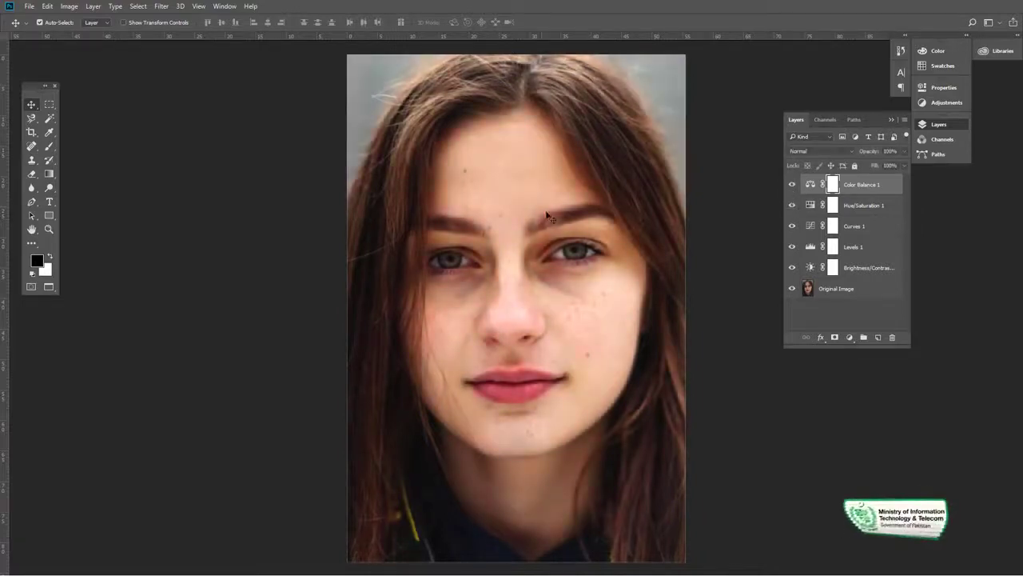
# Reopen the Color Balance layer's settings and nudge the midtones slightly further towards red
pyautogui.doubleClick(810, 187)
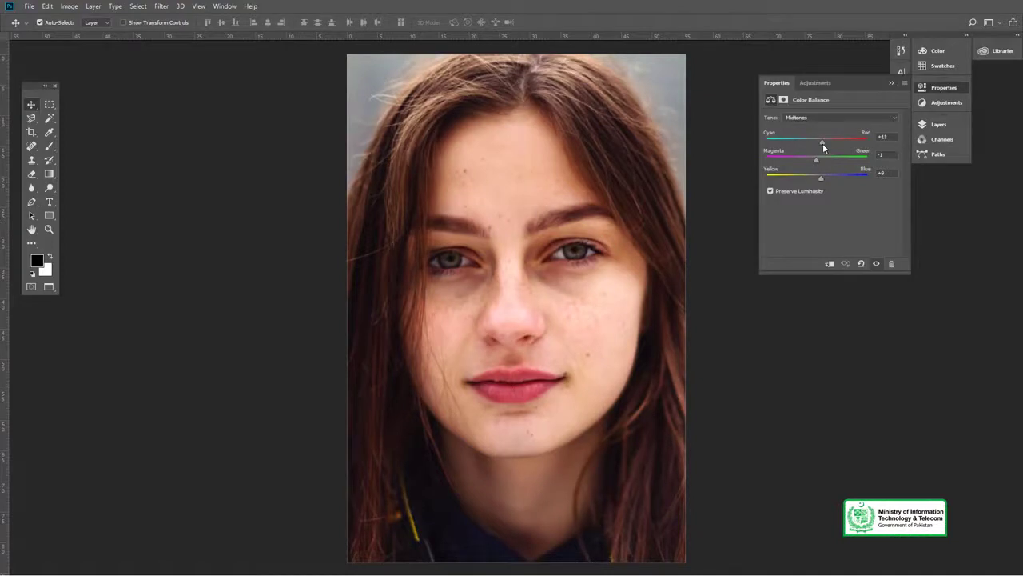
pyautogui.click(927, 89)
# Group the five adjustment layers above the original image and begin renaming the group with "Adj"
pyautogui.click(939, 124)
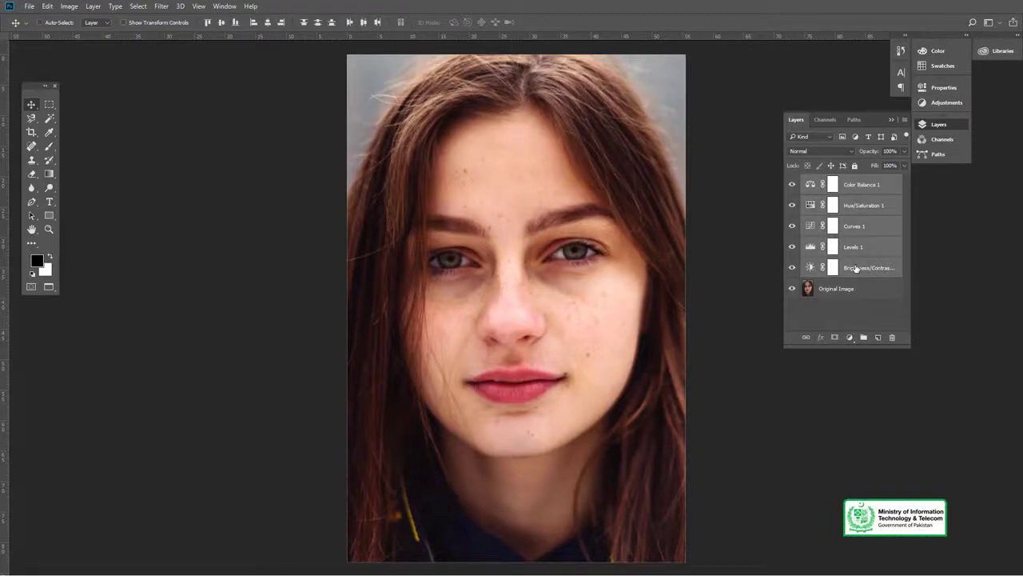
pyautogui.hotkey('ctrl', 'g')
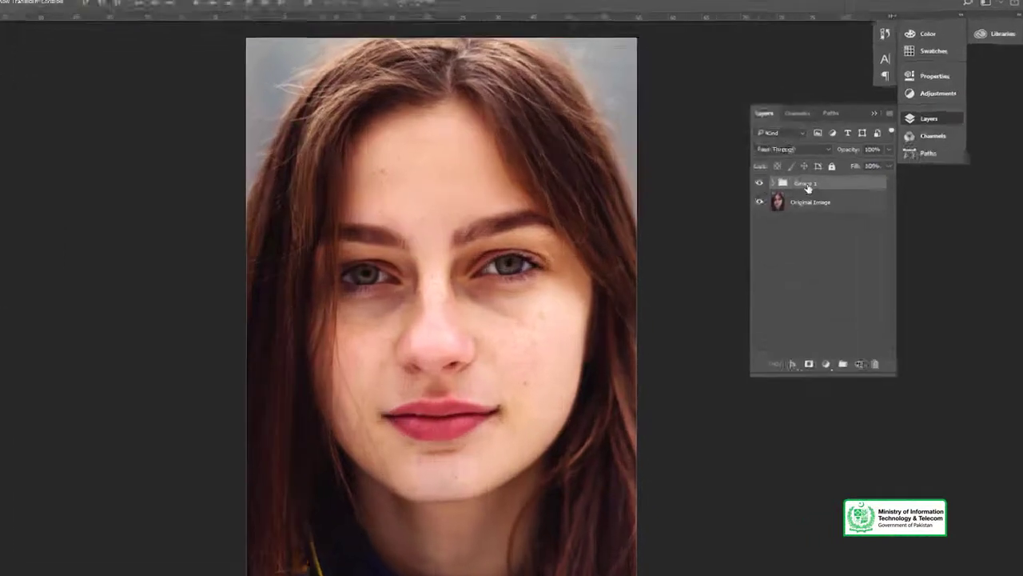
pyautogui.doubleClick(832, 180)
pyautogui.write('Adj')
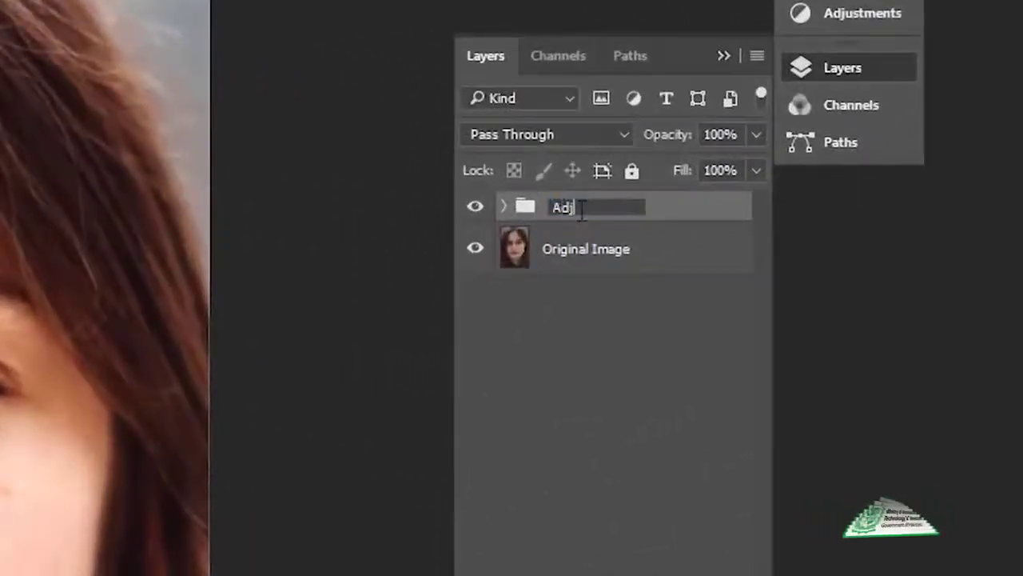